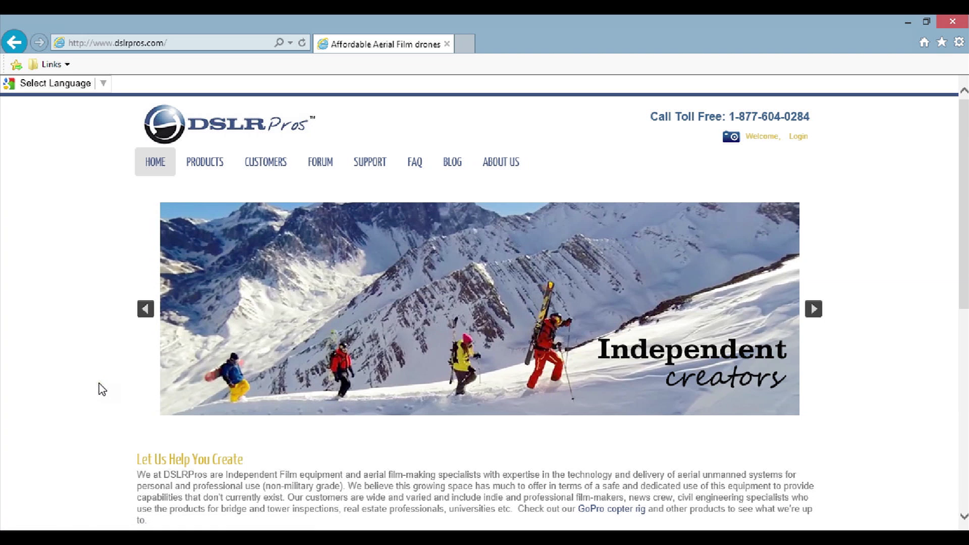
Go to the dji.com website.
left_click(114, 43)
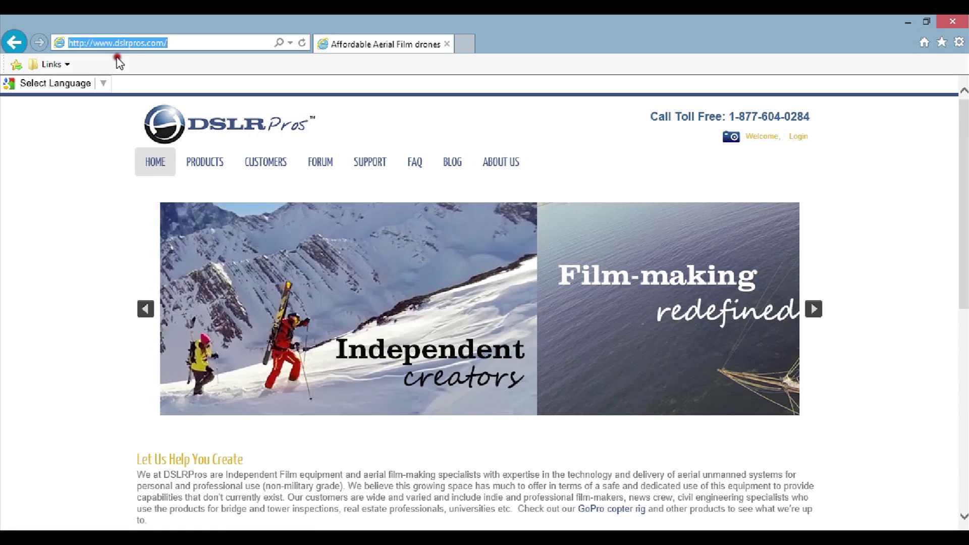
type("dji.co")
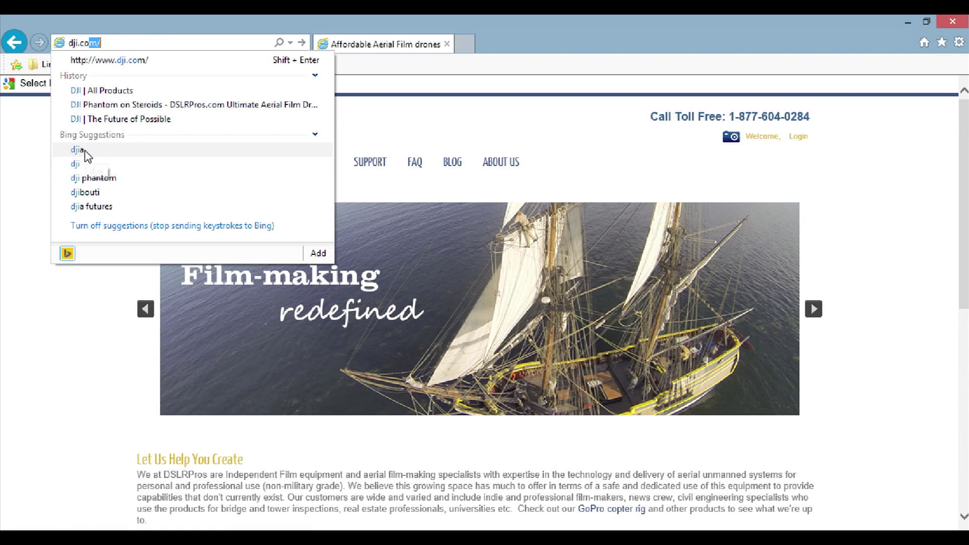
key("Return")
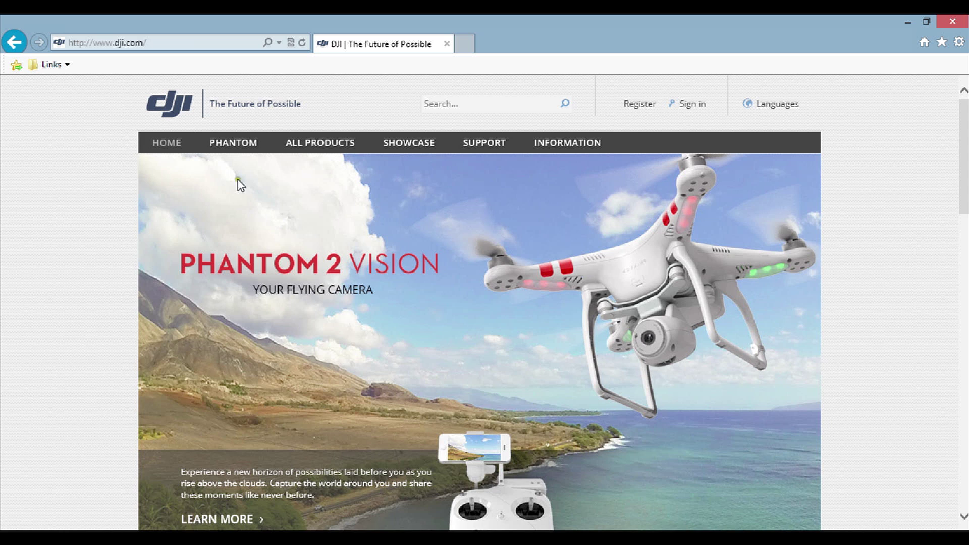
Open the support downloads page for the original Phantom, the GoPro-mount model without a number.
left_click(232, 146)
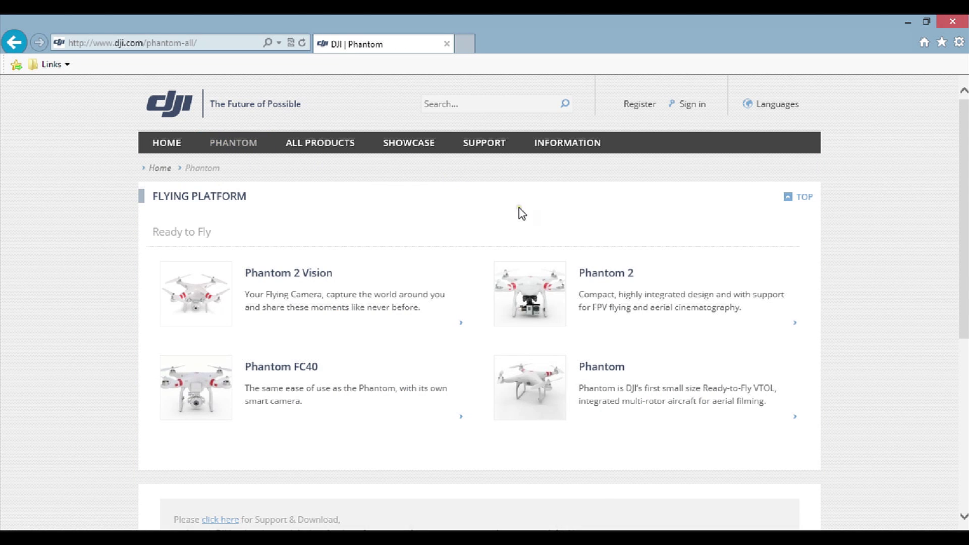
left_click(611, 382)
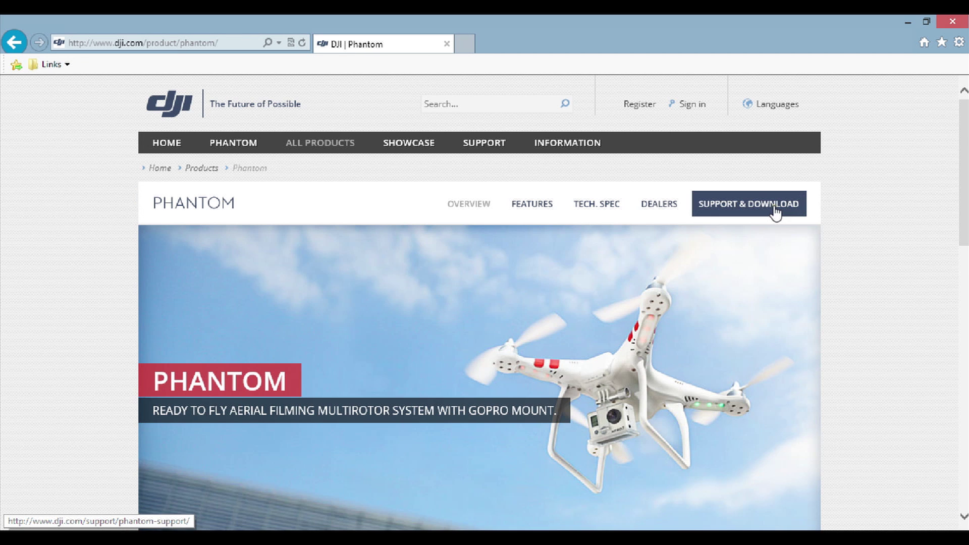
left_click(776, 213)
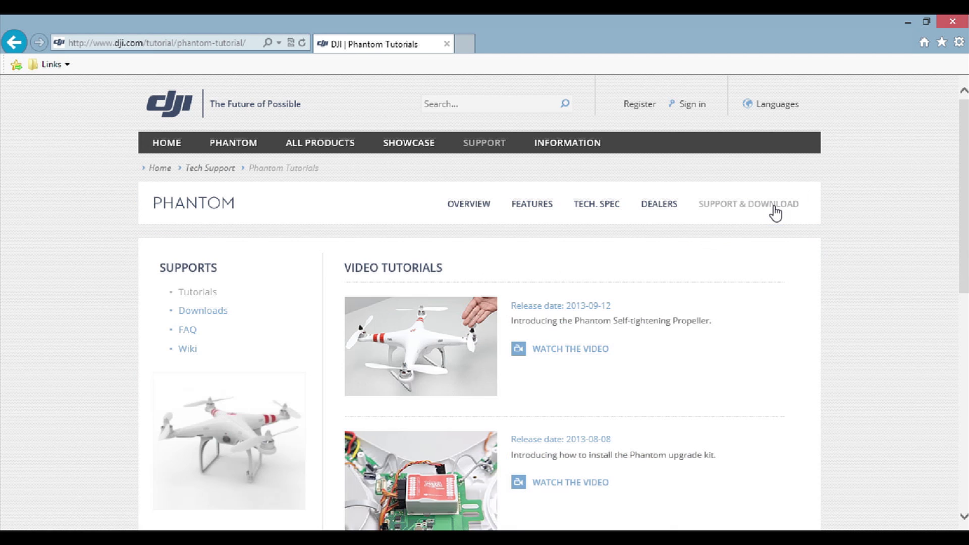
left_click(189, 312)
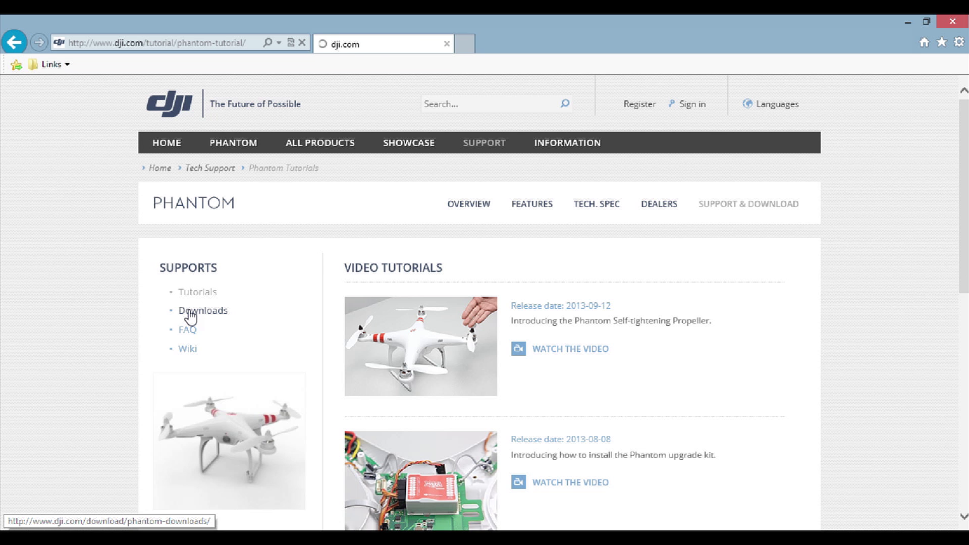
Download the DJI WIN8 Driver Installer as a ZIP and save it to the computer.
scroll(520, 326, "down", 3)
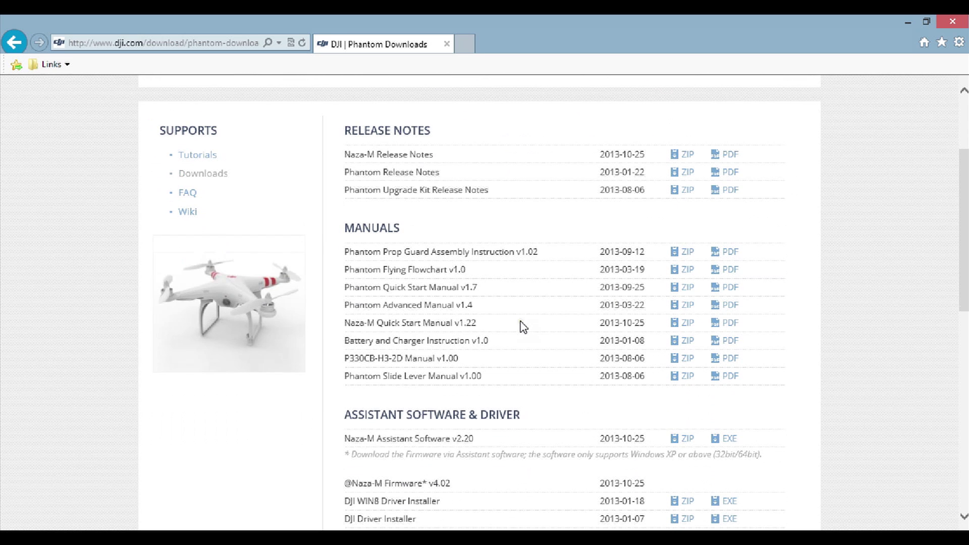
scroll(523, 325, "down", 1)
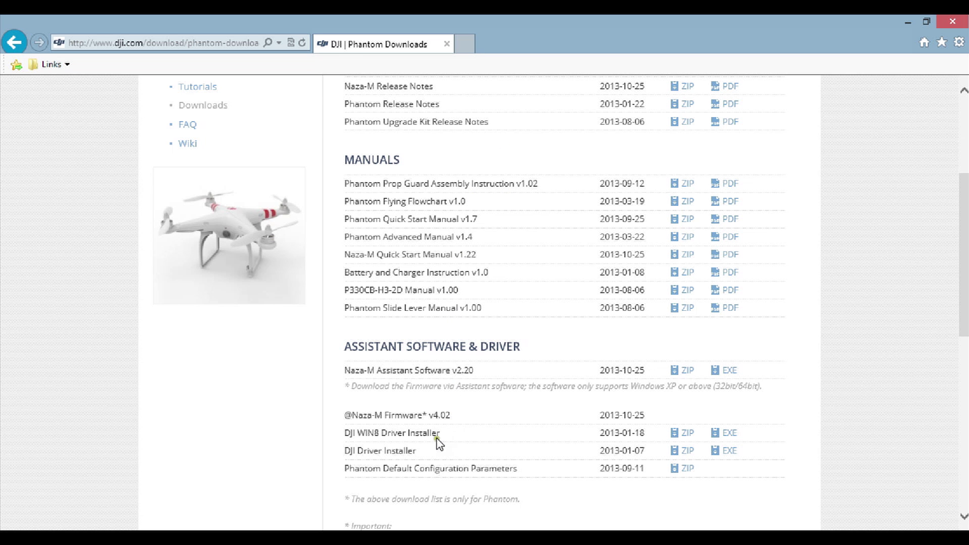
left_click_drag(337, 439, 553, 449)
left_click(552, 449)
left_click(688, 435)
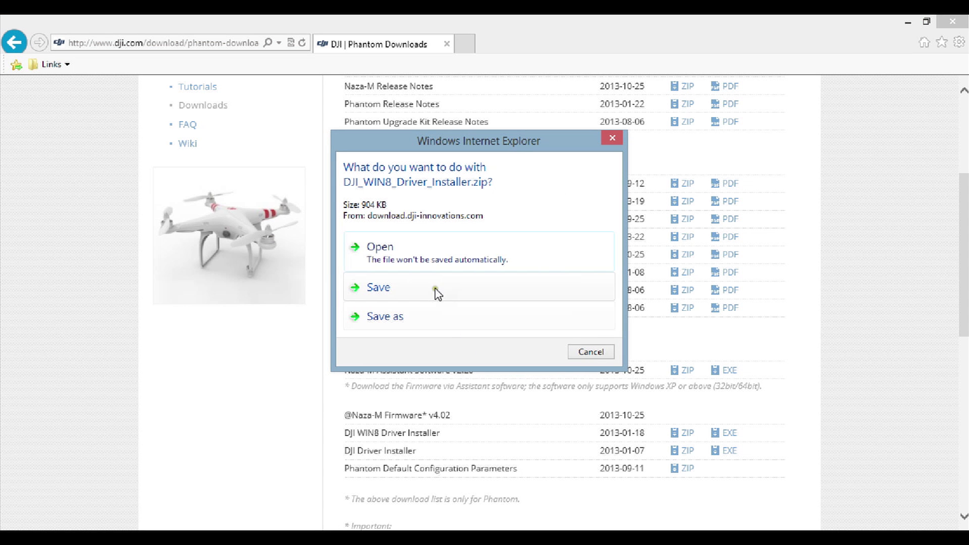
left_click(437, 293)
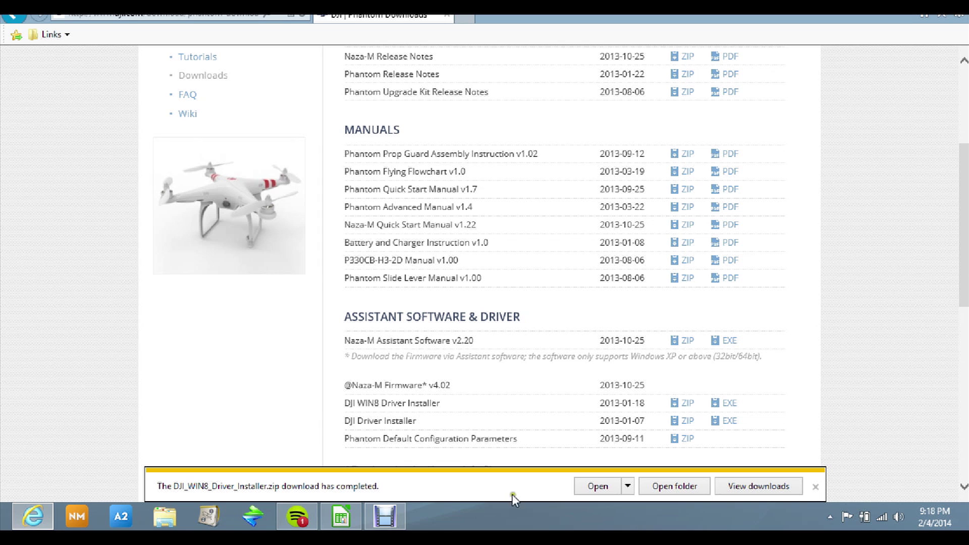
Launch DJI_Driver_Installer_2.02 from the downloaded archive in English and confirm that the MC is powered on and connected via USB.
left_click(599, 486)
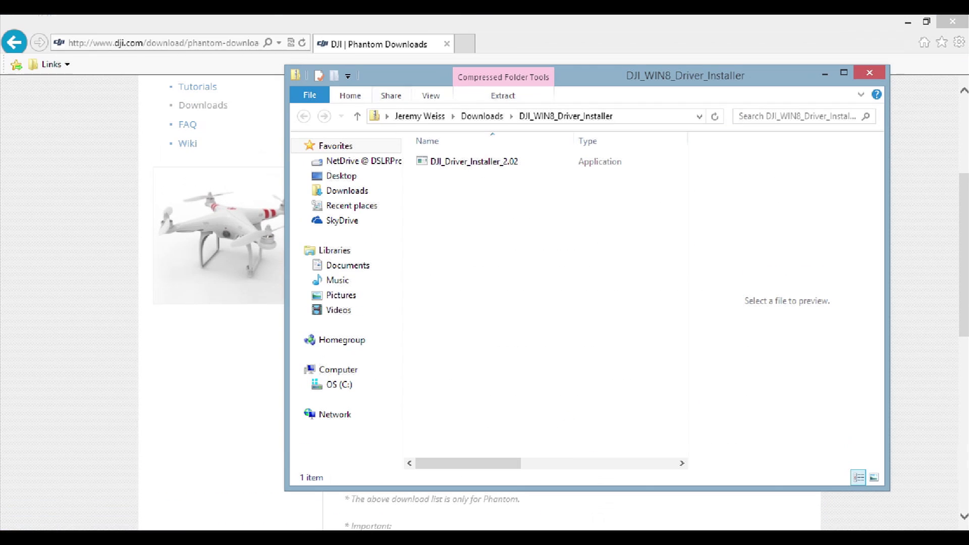
double_click(423, 163)
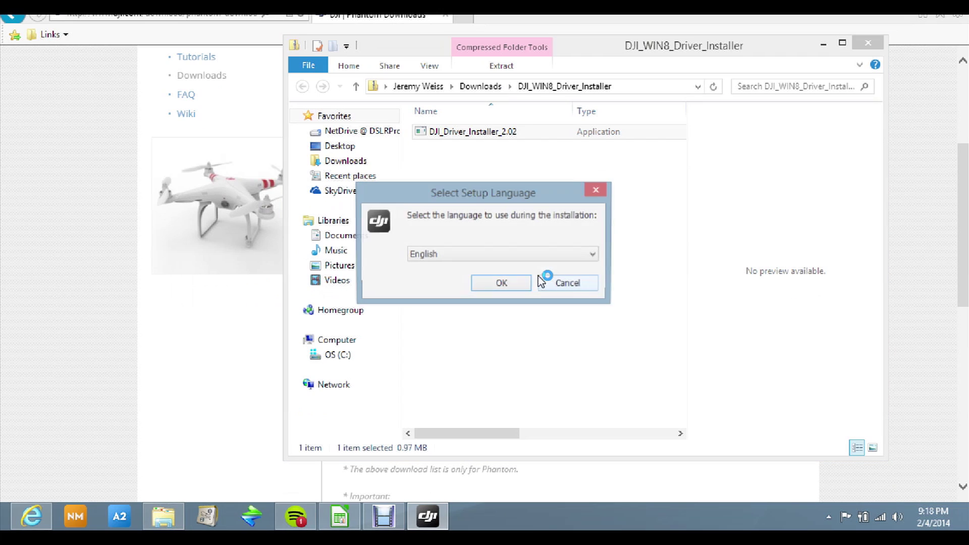
left_click(496, 286)
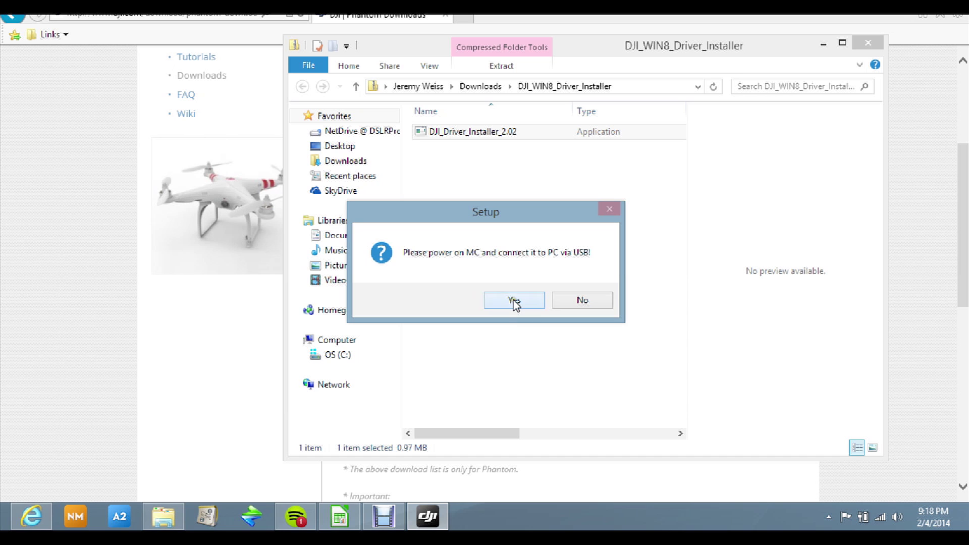
left_click(514, 301)
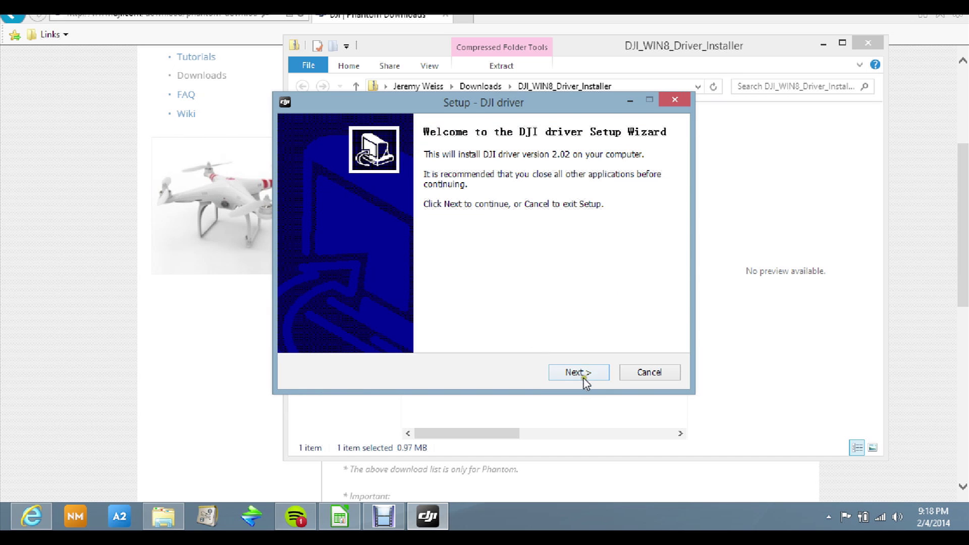
Install the DJI driver in the default folder, complete the device driver wizard, and close the archive's folder window.
left_click(578, 373)
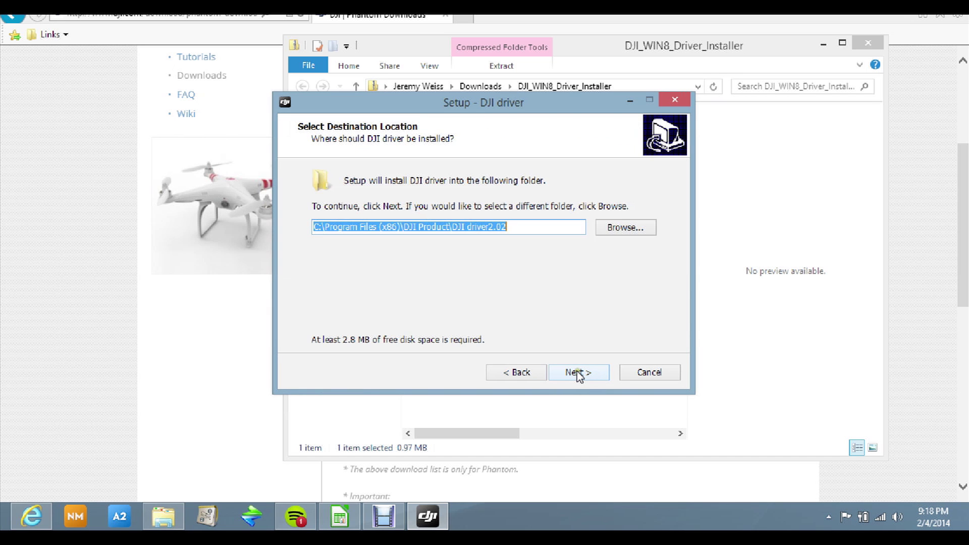
left_click(578, 374)
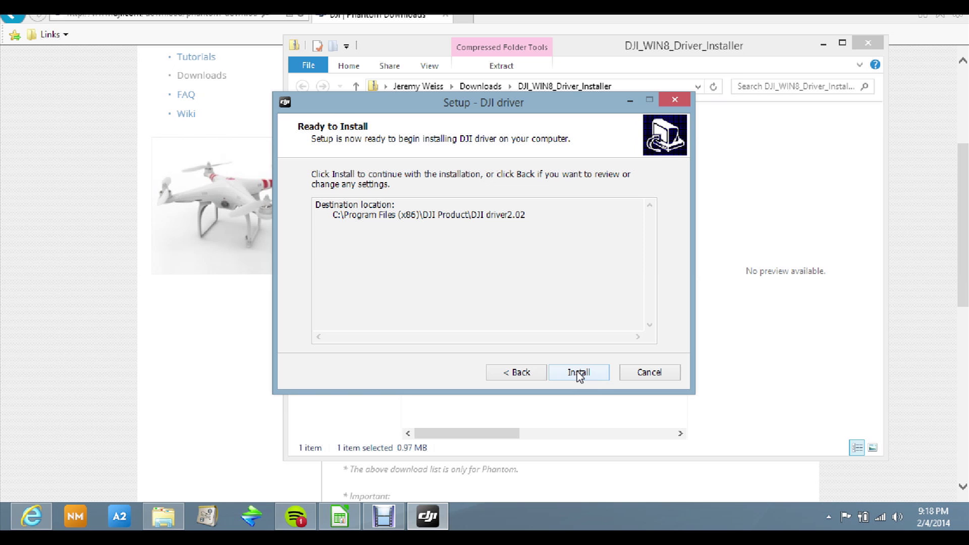
left_click(579, 373)
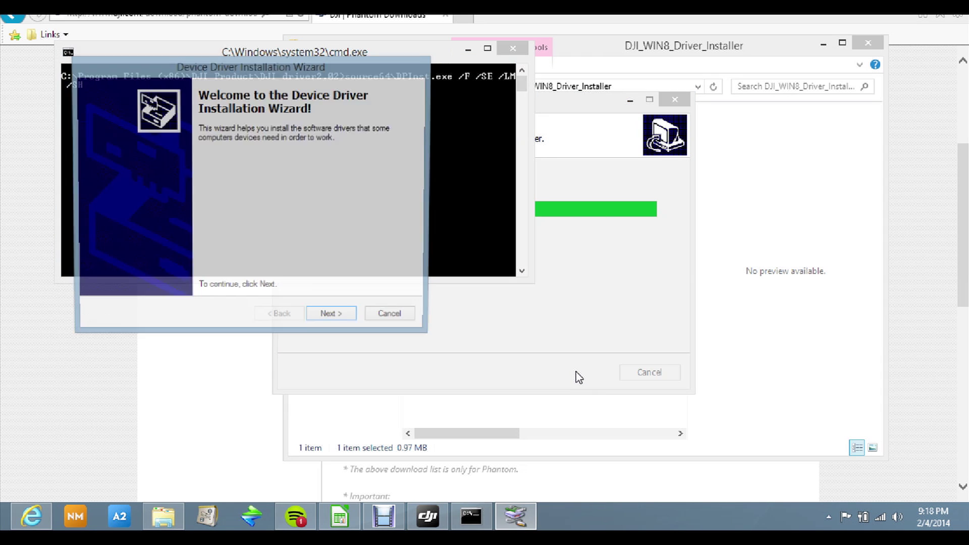
left_click(332, 319)
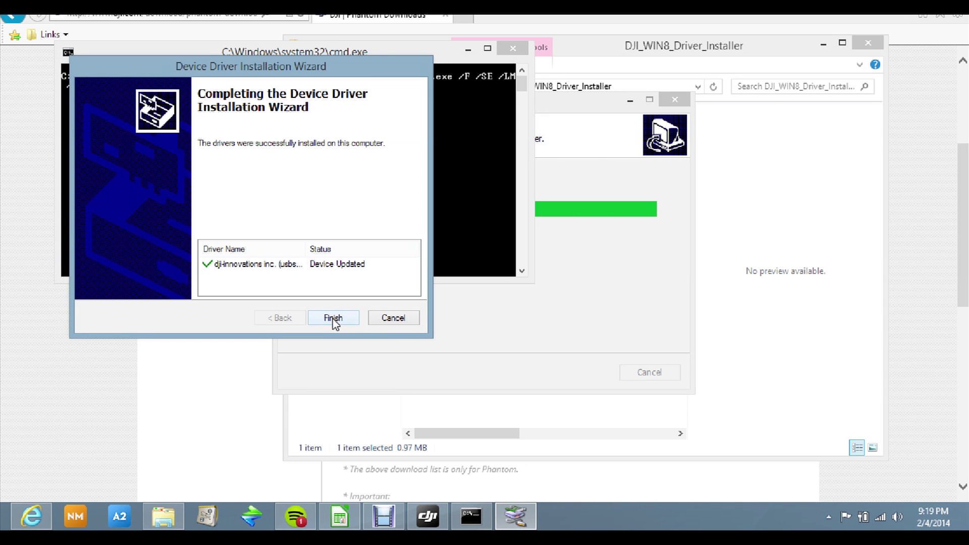
left_click(332, 319)
left_click(578, 373)
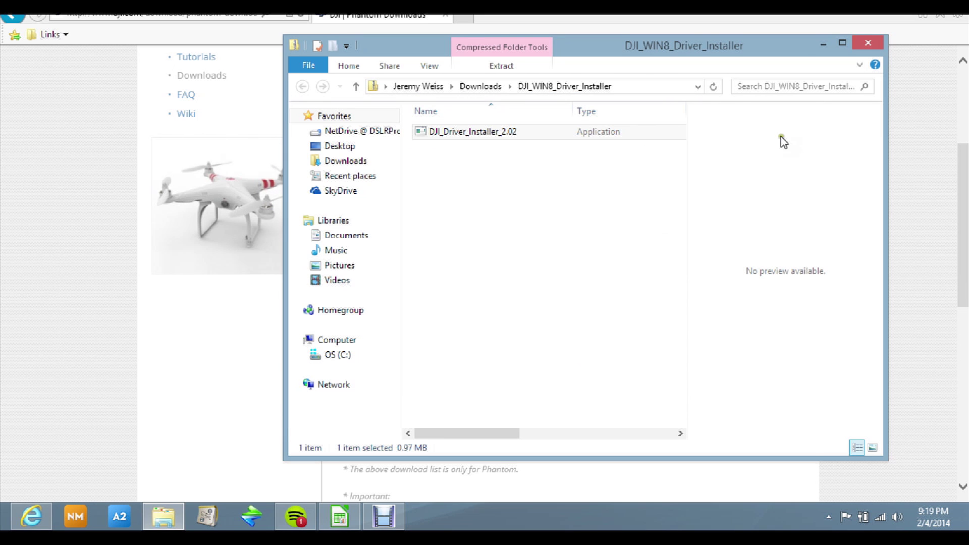
left_click(868, 43)
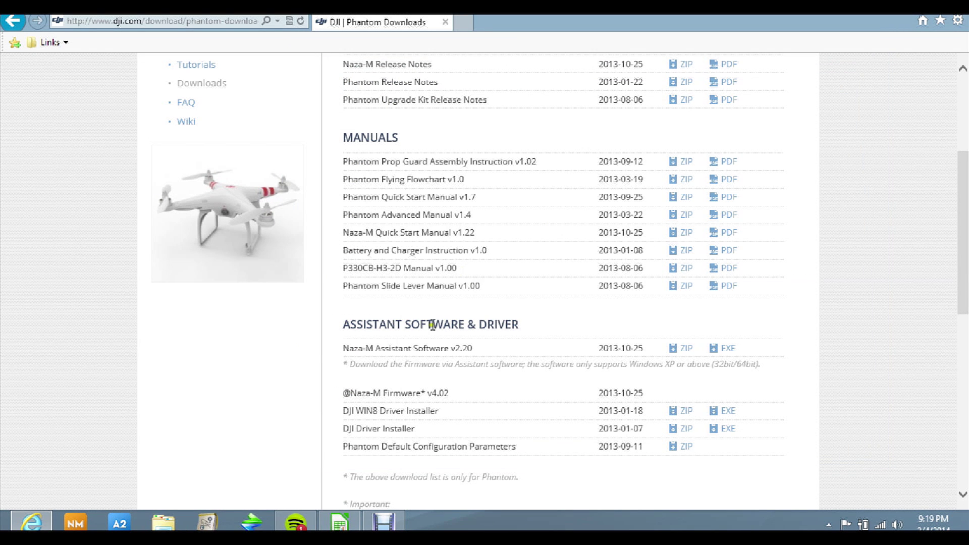
Download Naza-M Assistant Software v2.20 as a ZIP and save it to the computer.
left_click_drag(361, 350, 510, 352)
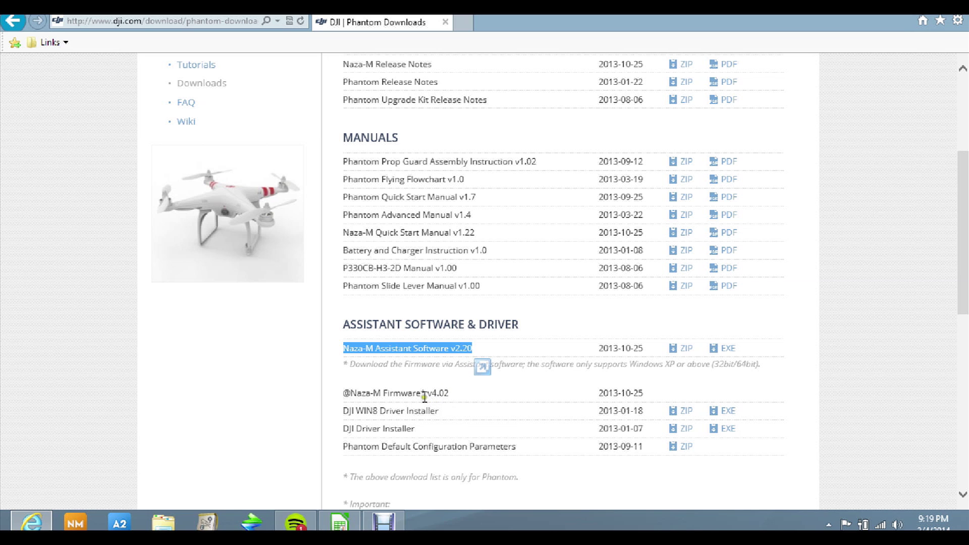
left_click_drag(457, 393, 331, 400)
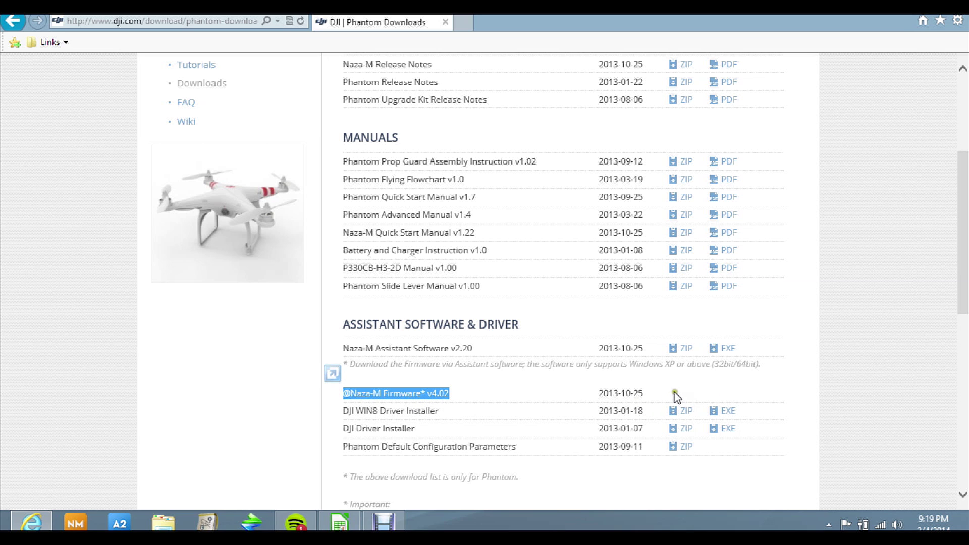
left_click(494, 351)
left_click(685, 348)
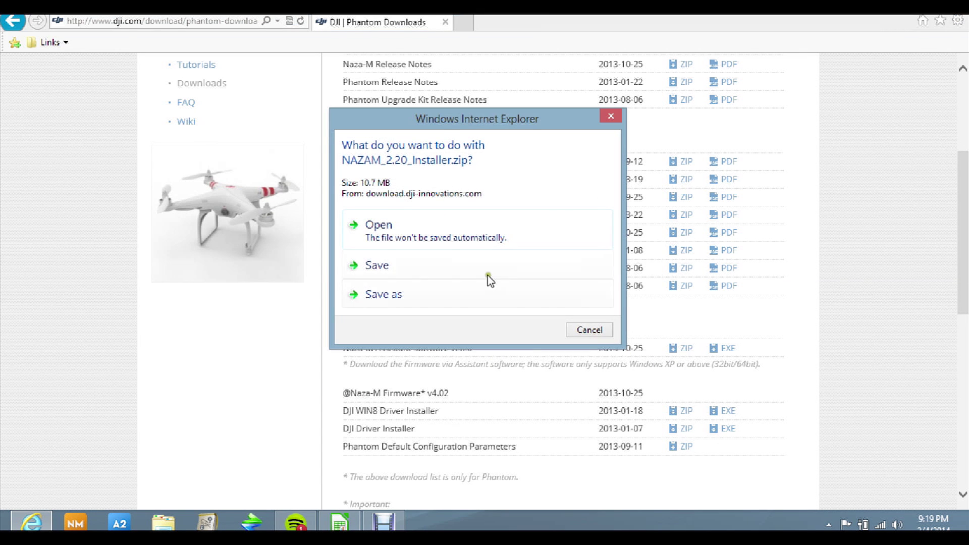
left_click(487, 276)
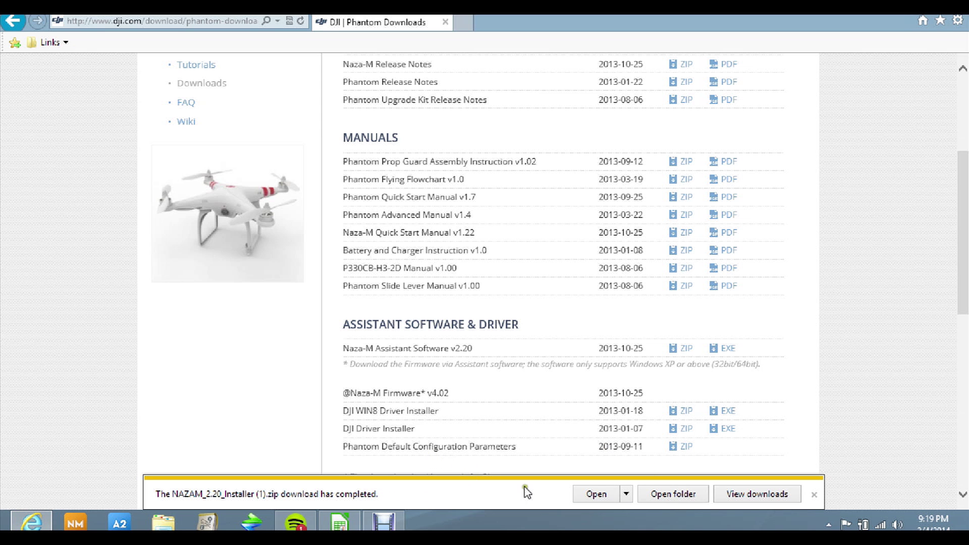
Launch NAZAM_2.20_Installer from the downloaded archive with English as the setup language.
left_click(597, 496)
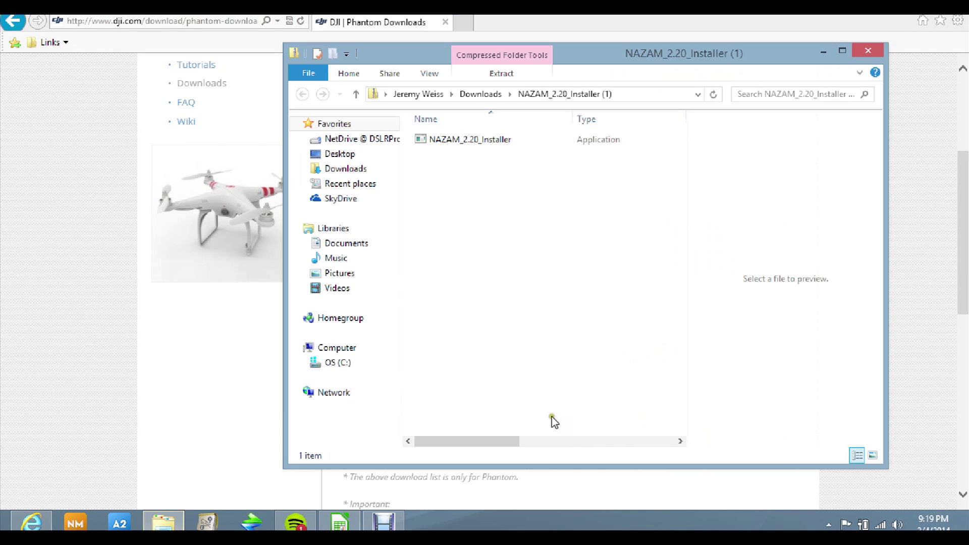
left_click(422, 142)
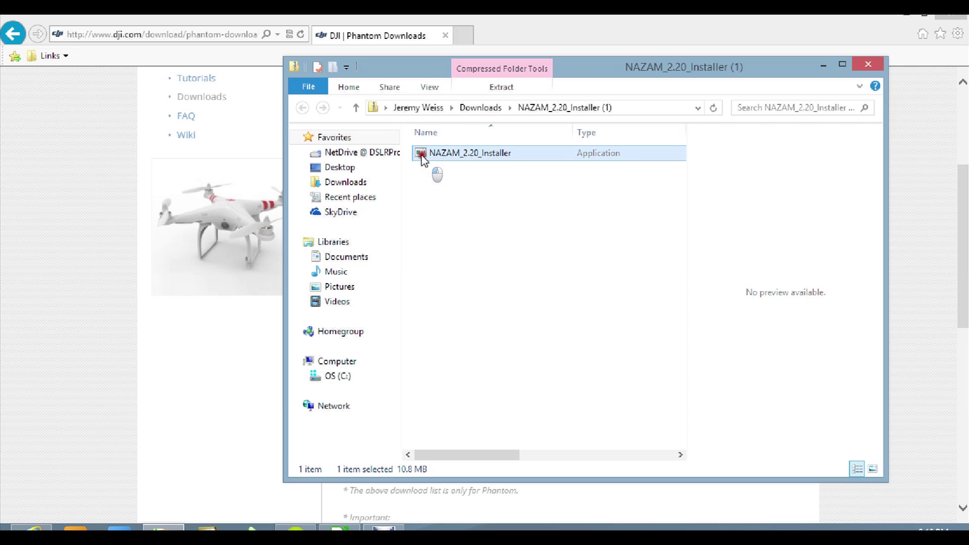
double_click(421, 155)
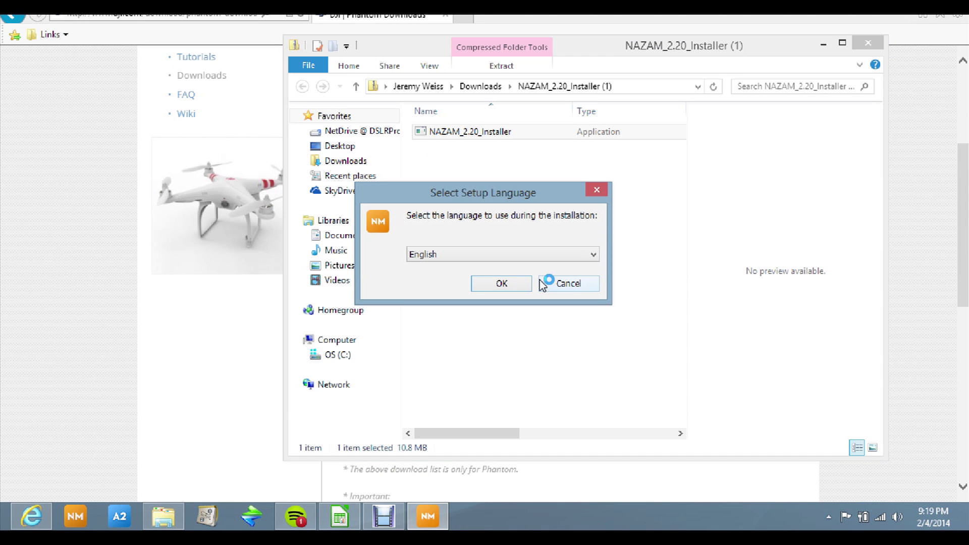
left_click(508, 284)
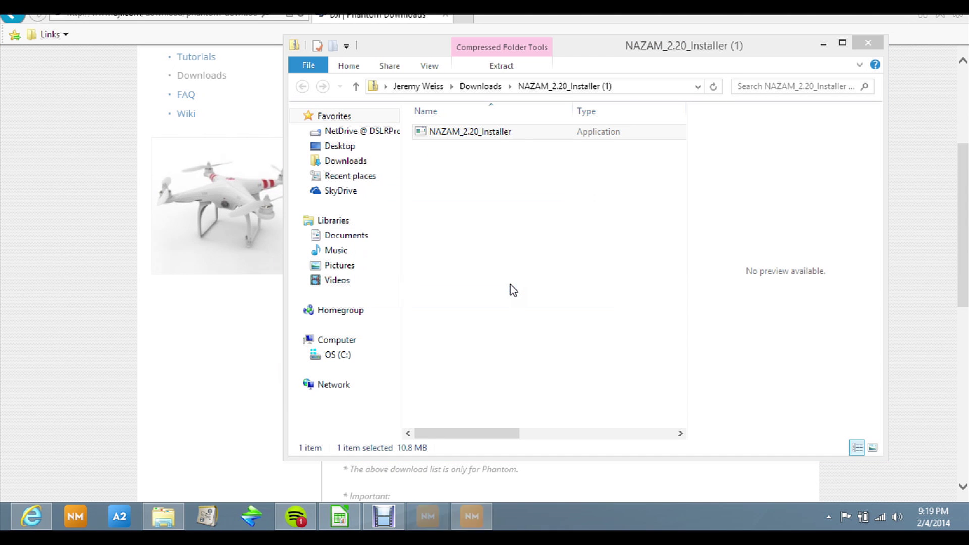
Install DJI NAZAM Assistant in the default folders with a desktop icon and finish the setup.
left_click(566, 373)
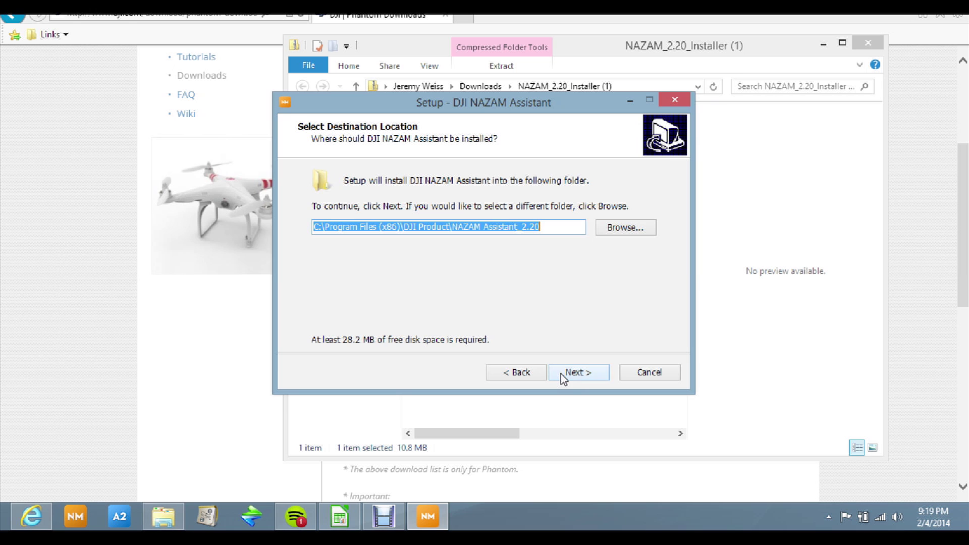
left_click(563, 372)
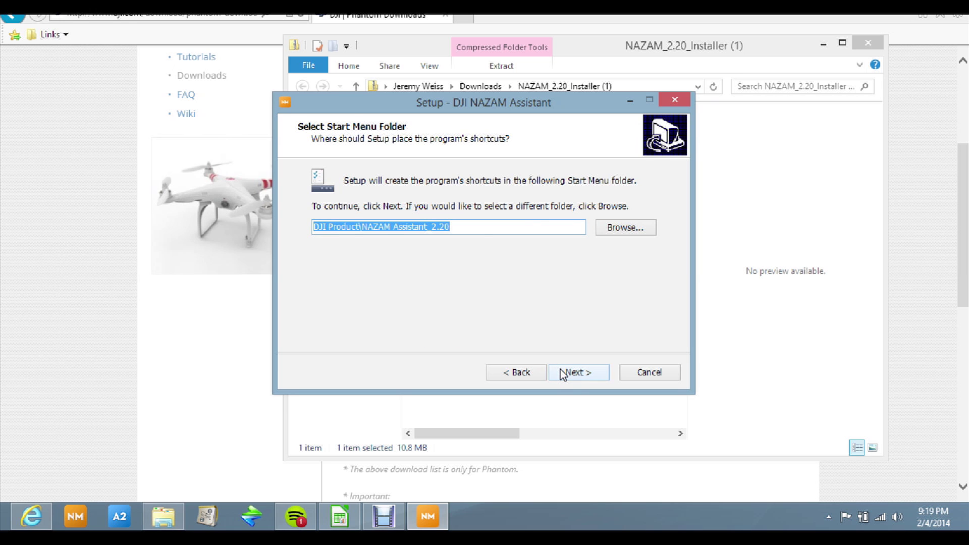
left_click(564, 374)
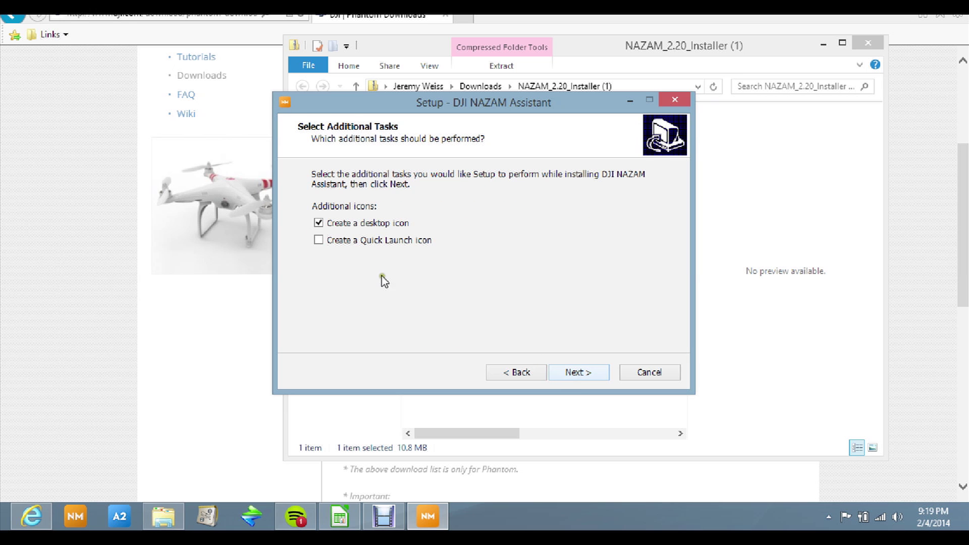
left_click(563, 373)
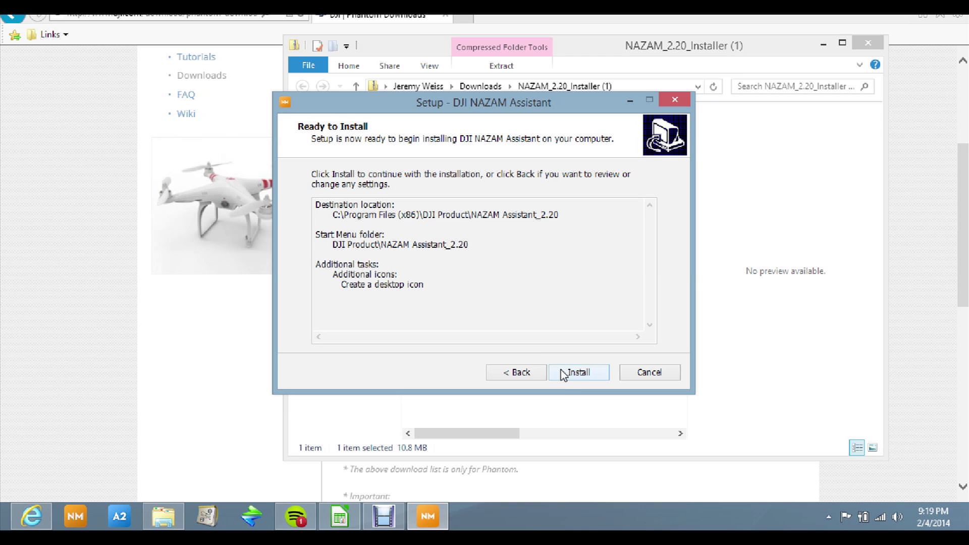
left_click(563, 374)
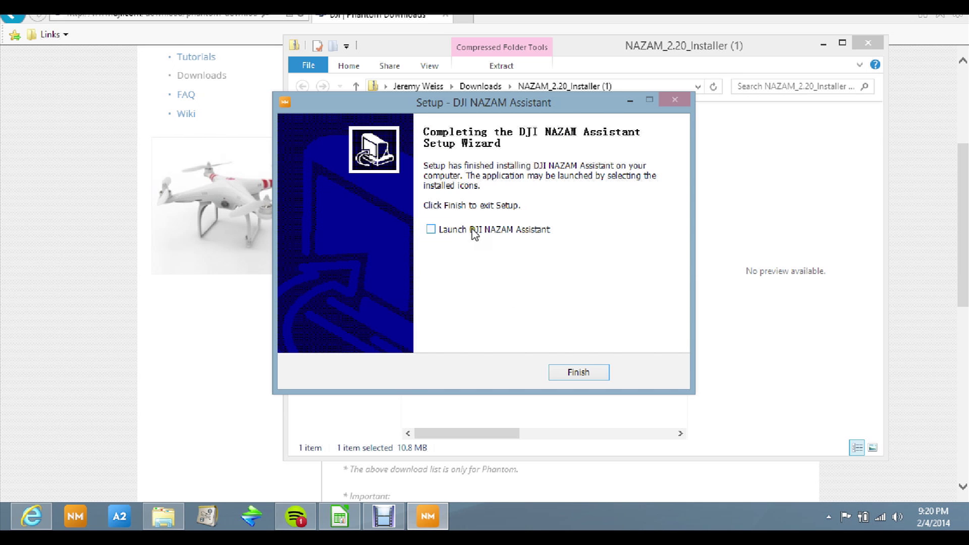
left_click(578, 373)
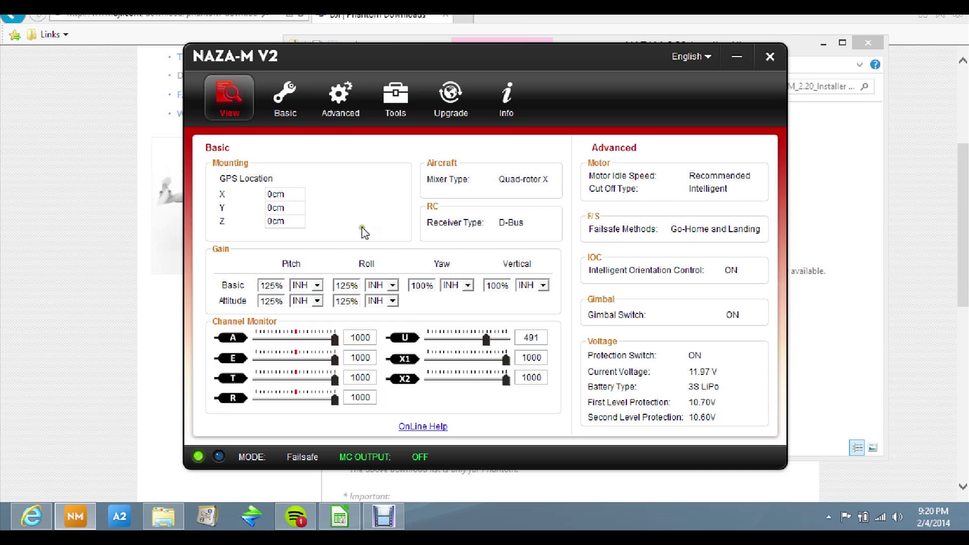
Review the firmware versions of all modules, open the upgrade details for the Gimbal IMU, and exit without upgrading.
left_click(451, 96)
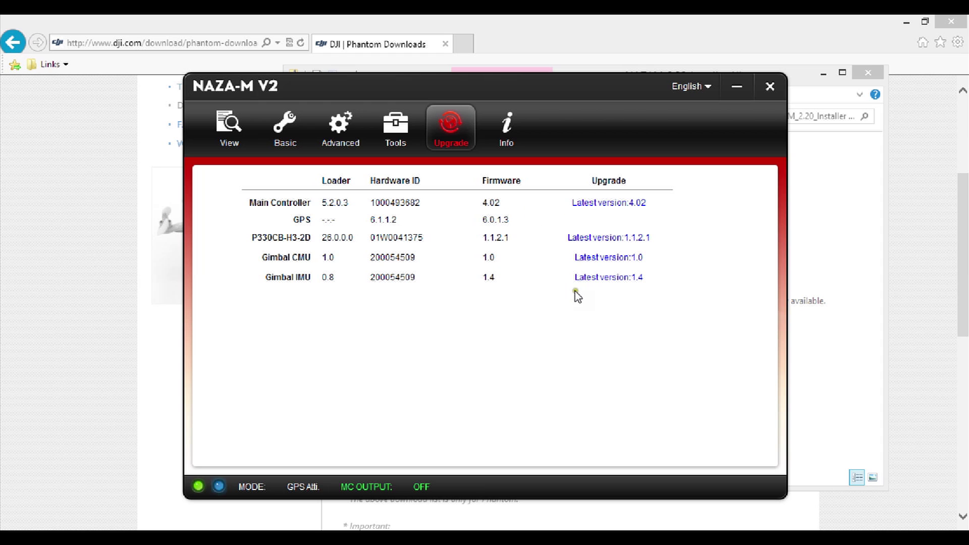
left_click(605, 278)
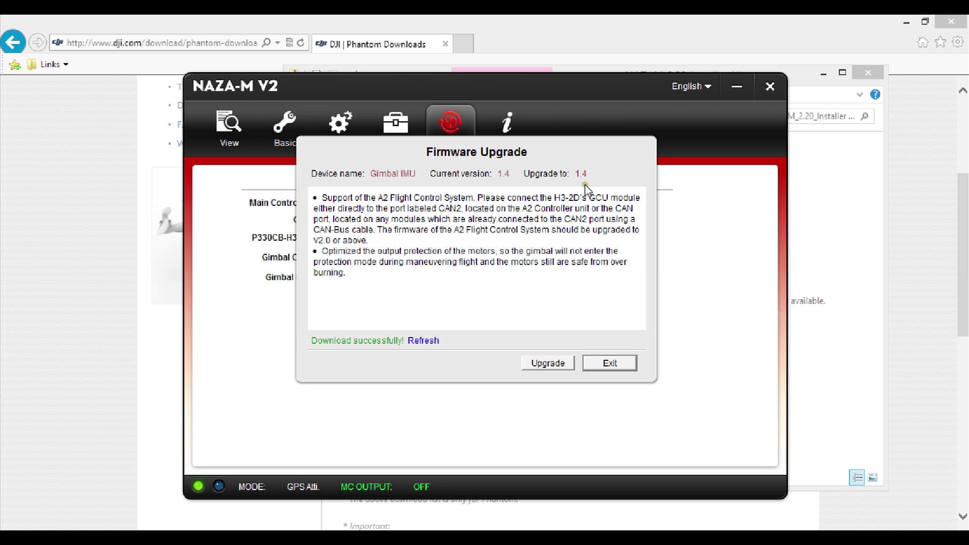
left_click(609, 366)
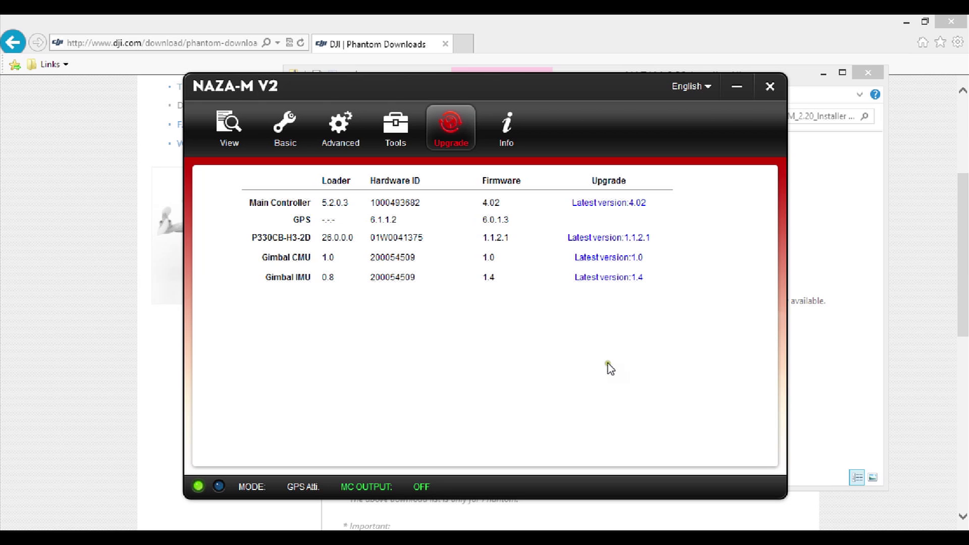
Calibrate the transmitter's command sticks and the X1 channel in the basic RC settings.
left_click(268, 122)
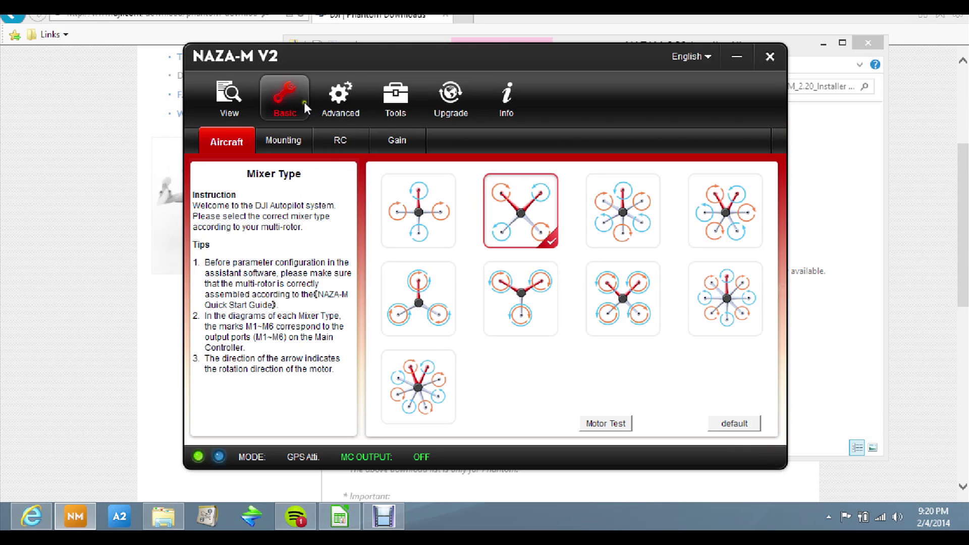
left_click(334, 170)
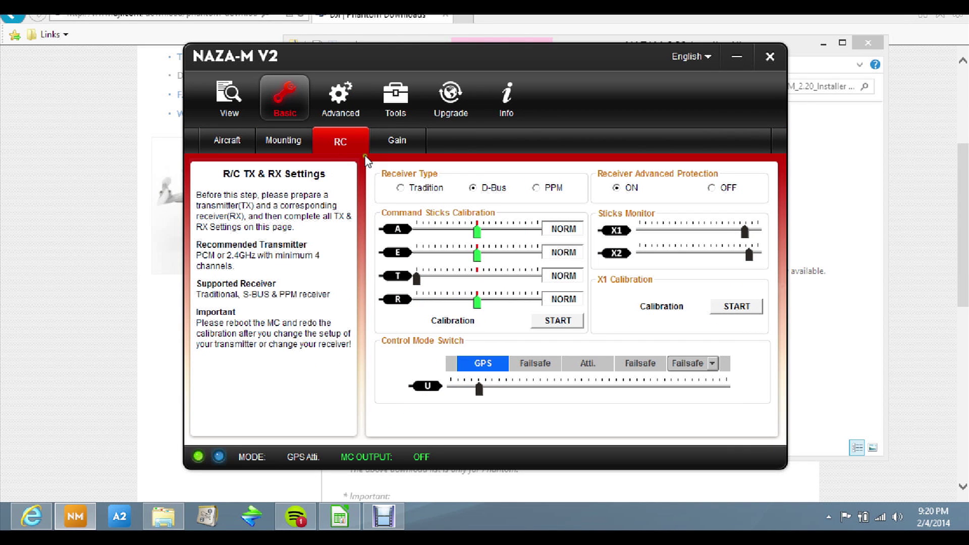
mouse_move(424, 189)
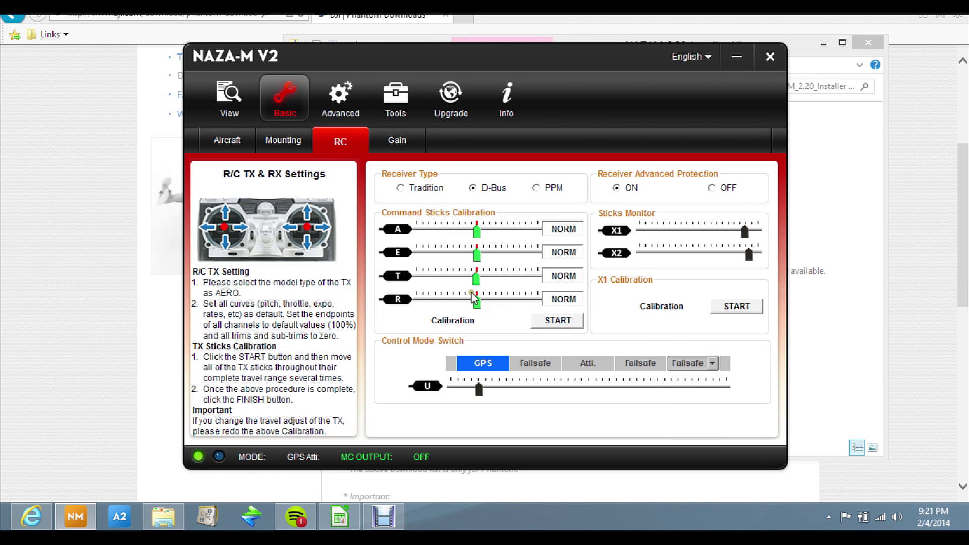
mouse_move(399, 333)
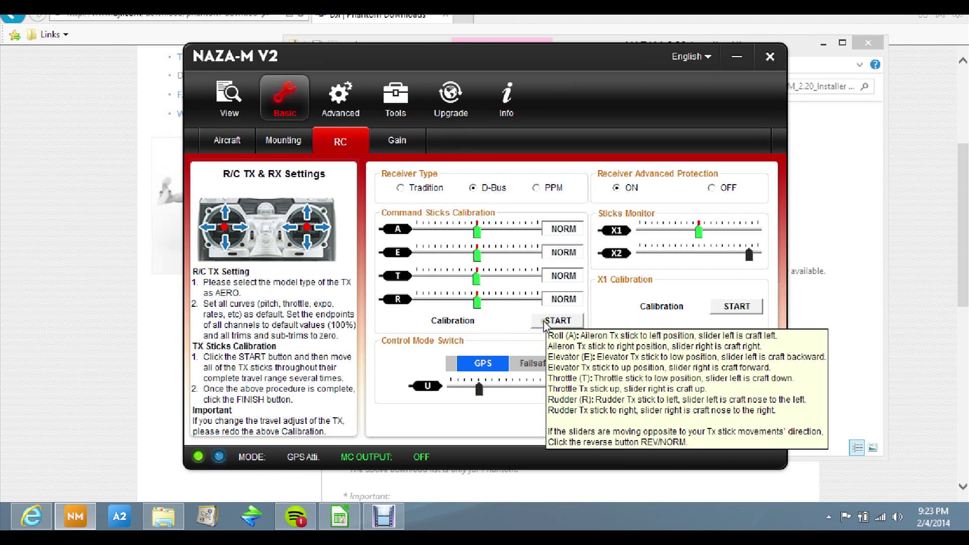
left_click(546, 323)
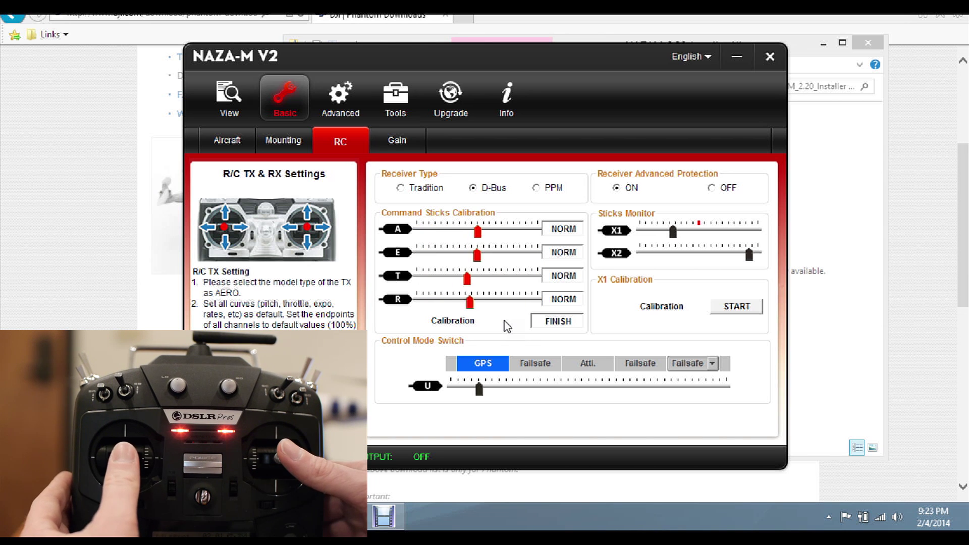
left_click(539, 322)
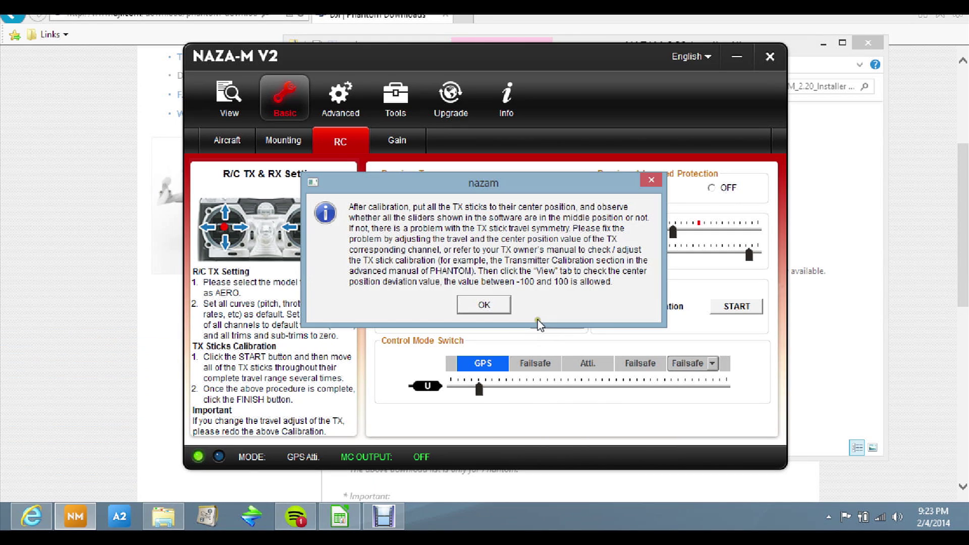
left_click(484, 304)
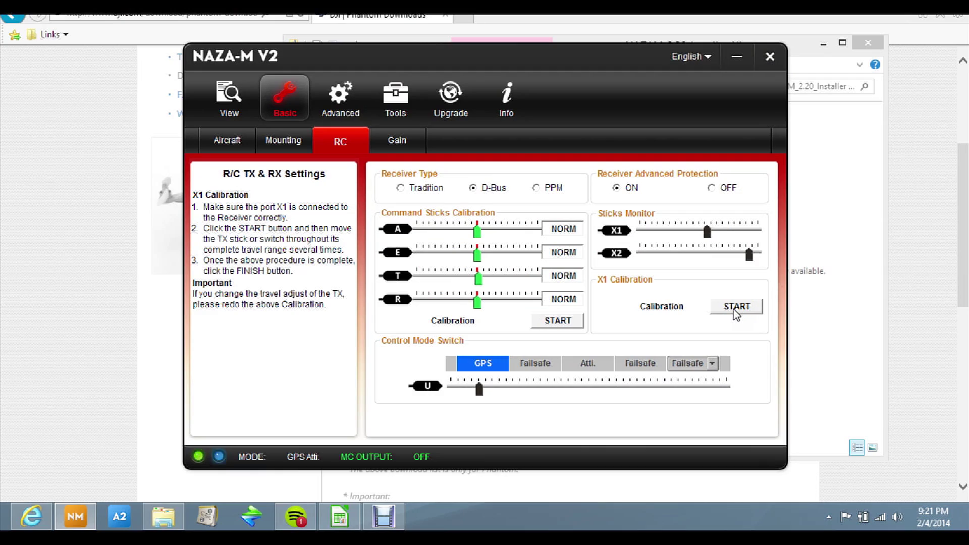
left_click(737, 308)
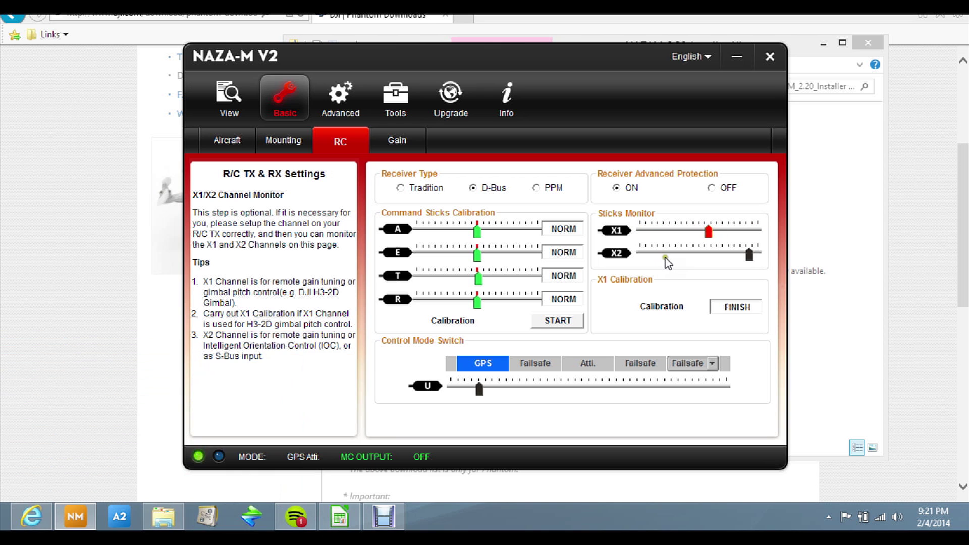
left_click(737, 307)
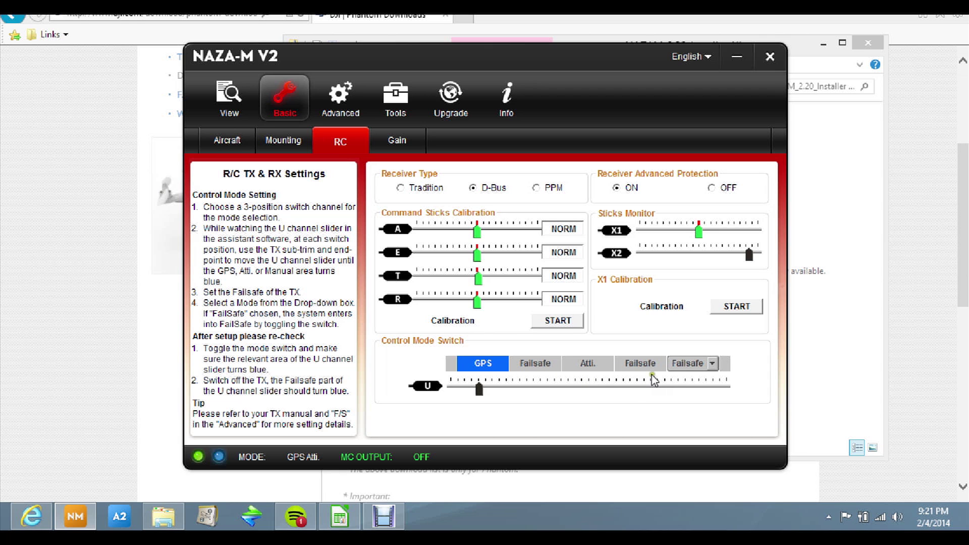
Set the selectable control mode switch position to Failsafe and enable Intelligent Orientation Control in the advanced settings.
left_click(713, 364)
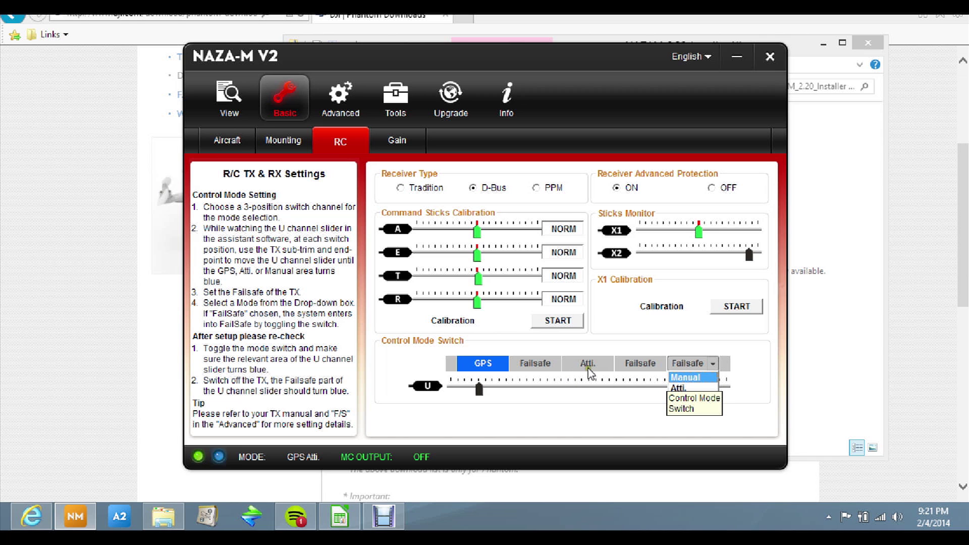
left_click(689, 399)
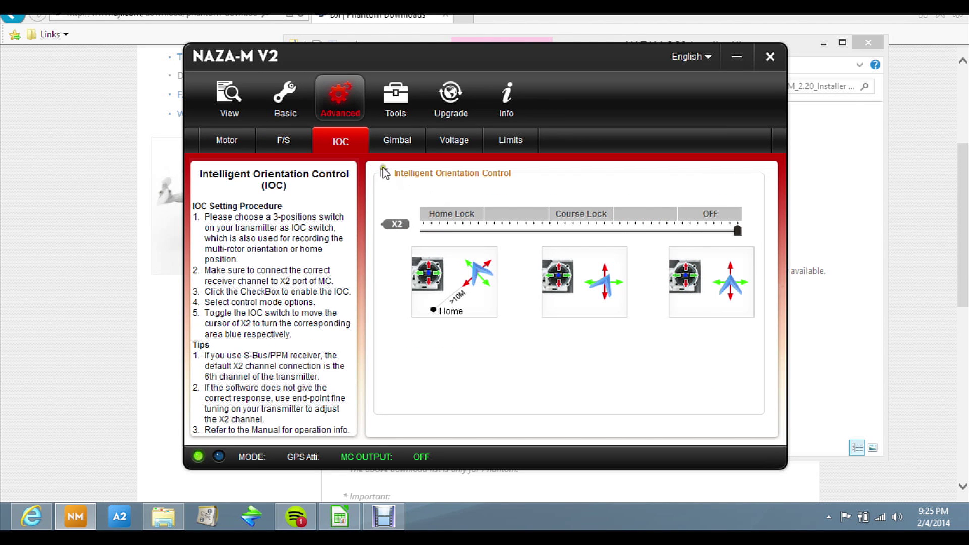
left_click(383, 174)
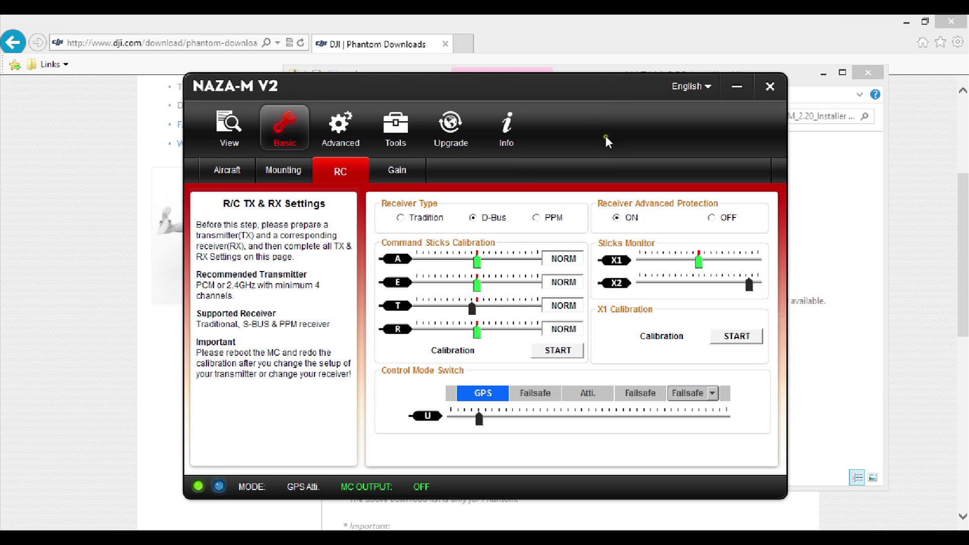
Run the aircraft Motor Test, agreeing to its safety notes and testing motors M1, M2, M3 and M4 in order.
left_click(222, 170)
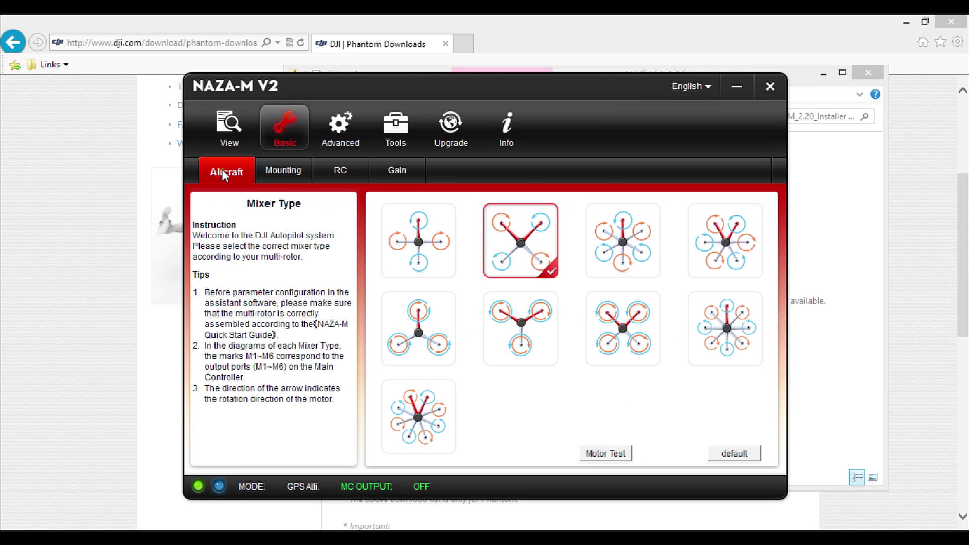
left_click(594, 455)
left_click(446, 315)
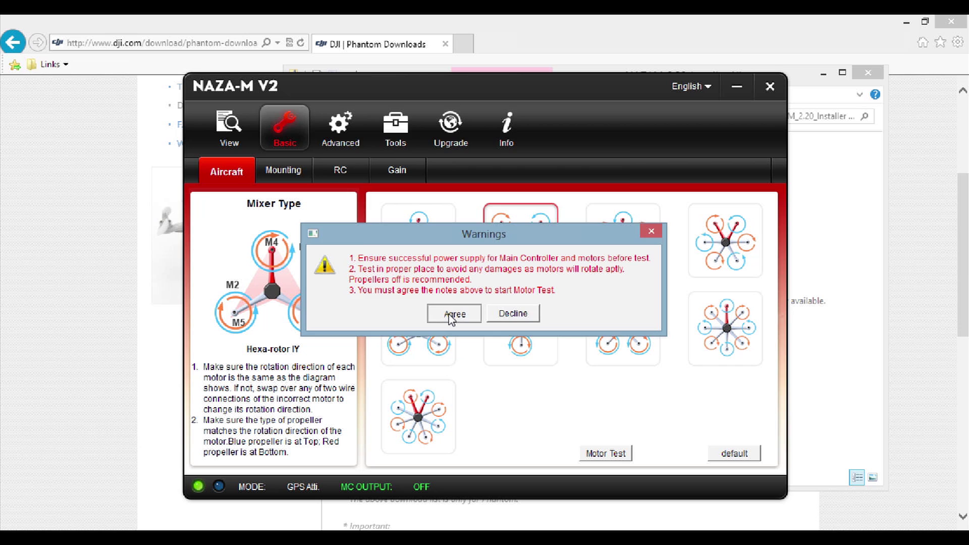
left_click(570, 191)
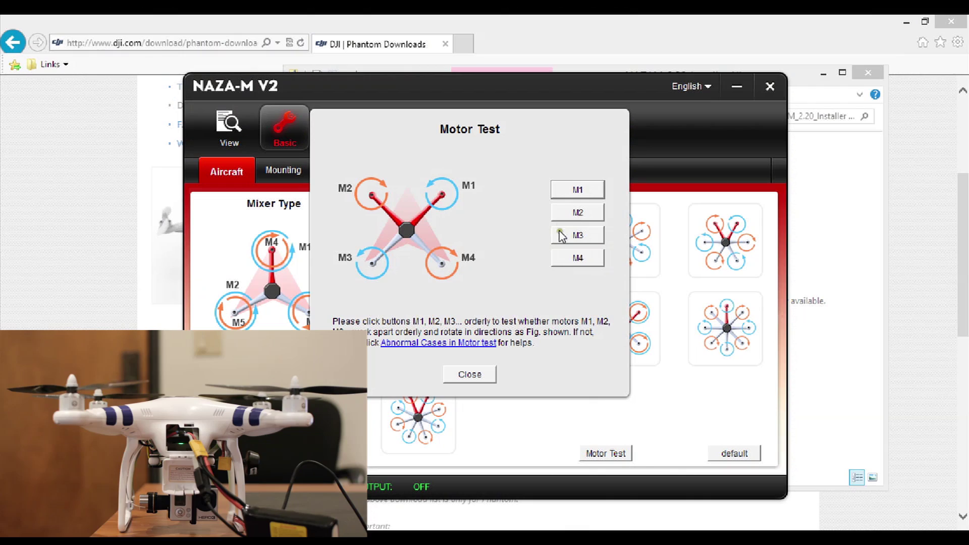
left_click(564, 212)
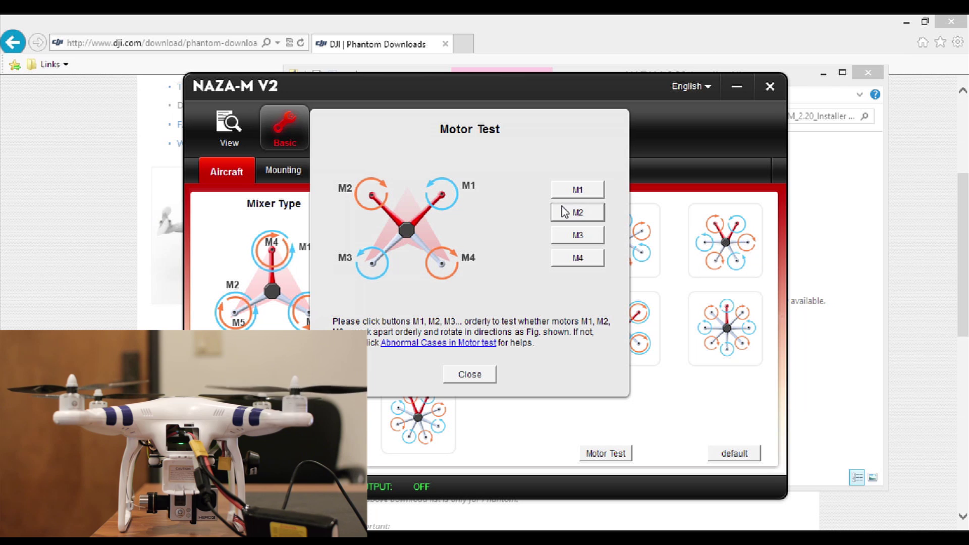
left_click(565, 238)
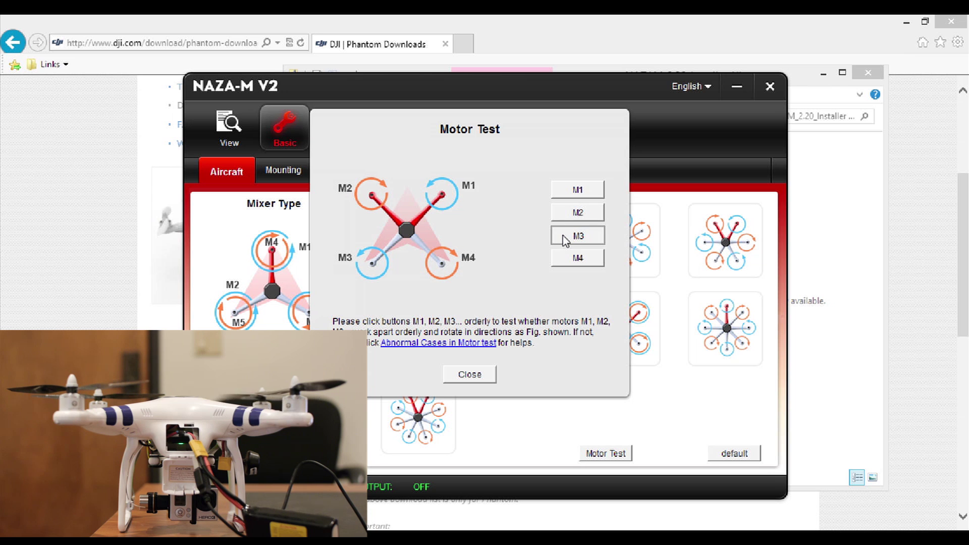
left_click(558, 255)
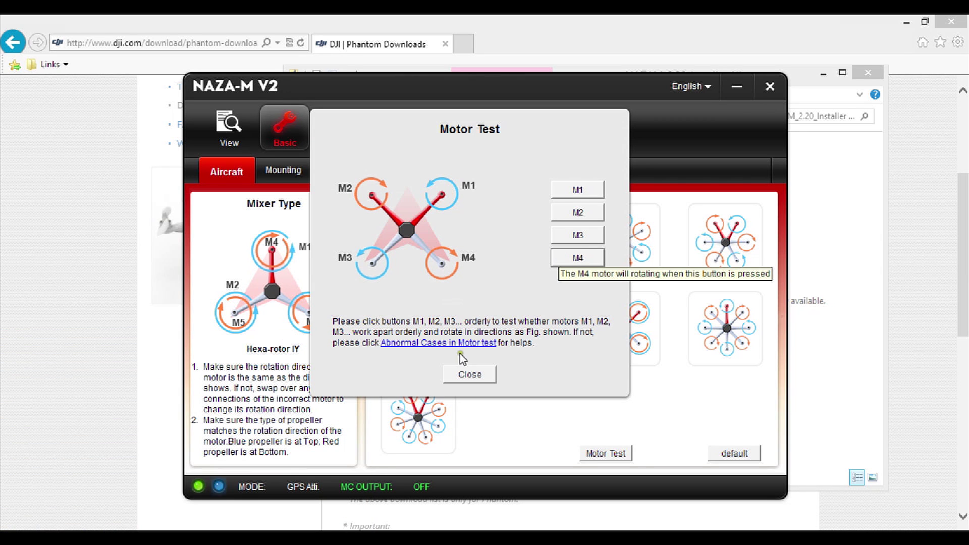
left_click(466, 373)
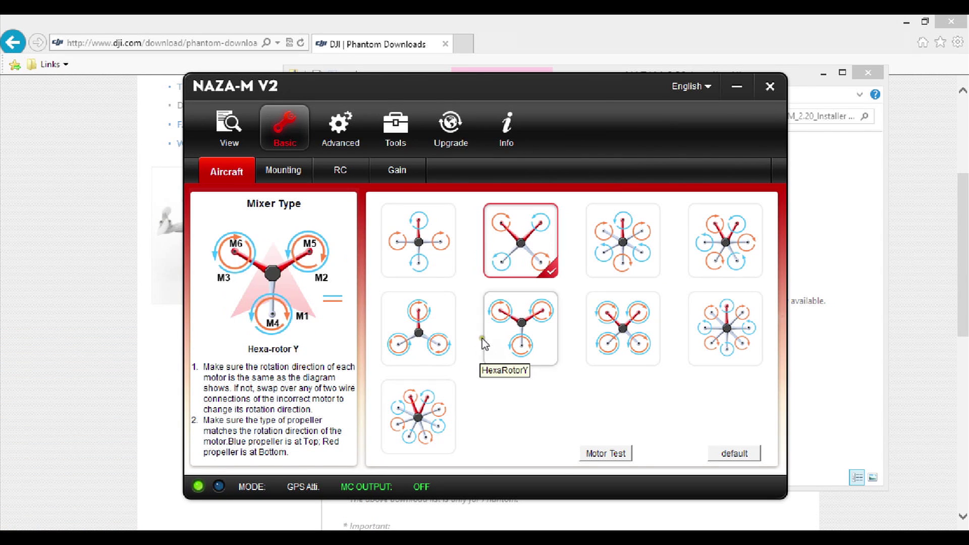
Check the IMU status and run the basic IMU calibration.
left_click(396, 122)
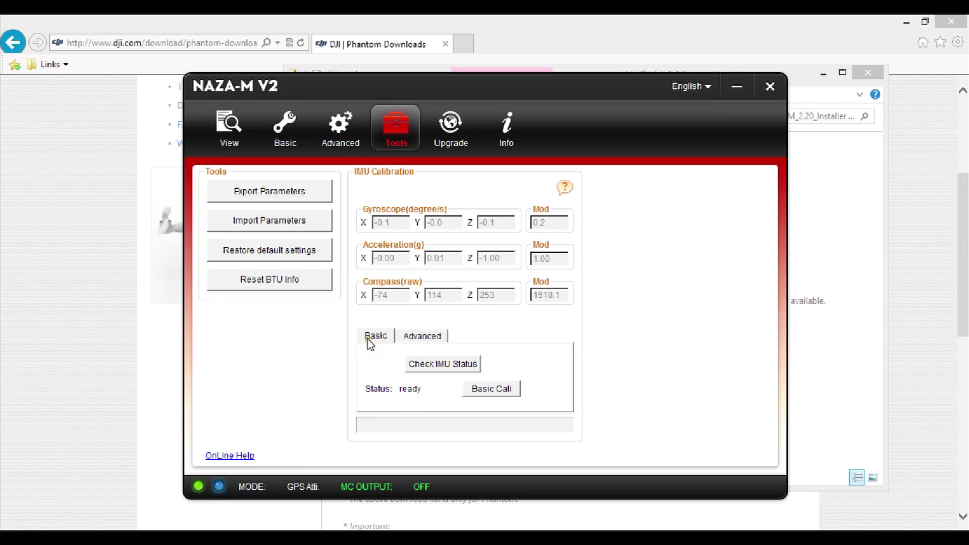
left_click(433, 370)
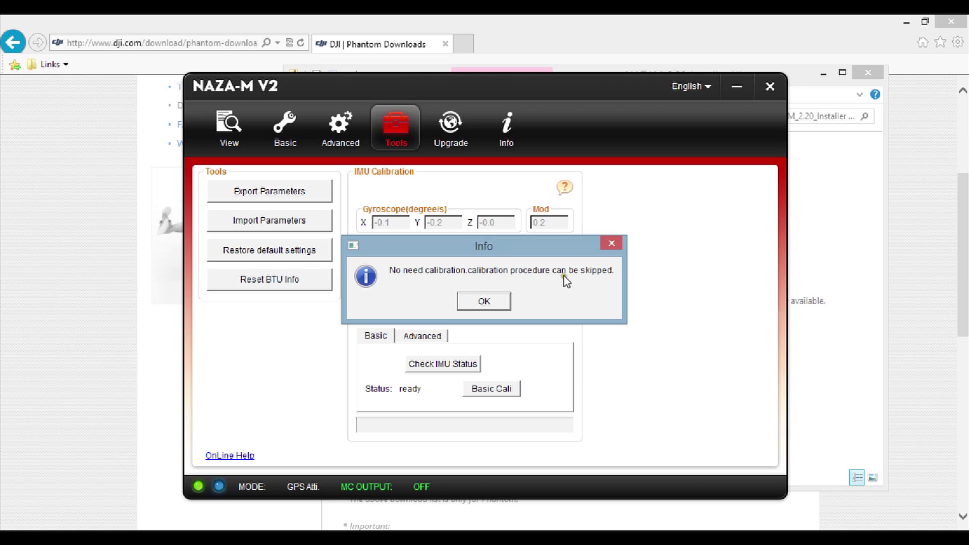
left_click(485, 302)
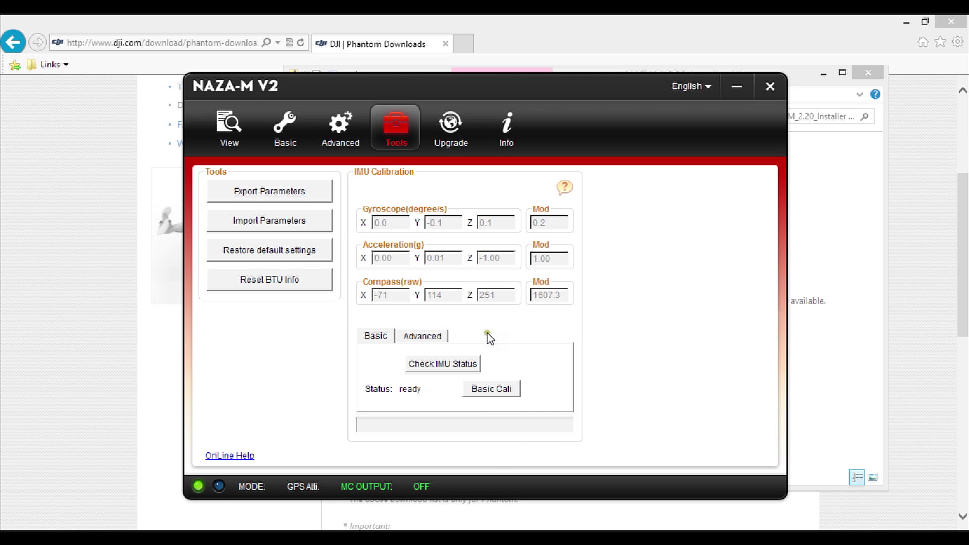
left_click(496, 390)
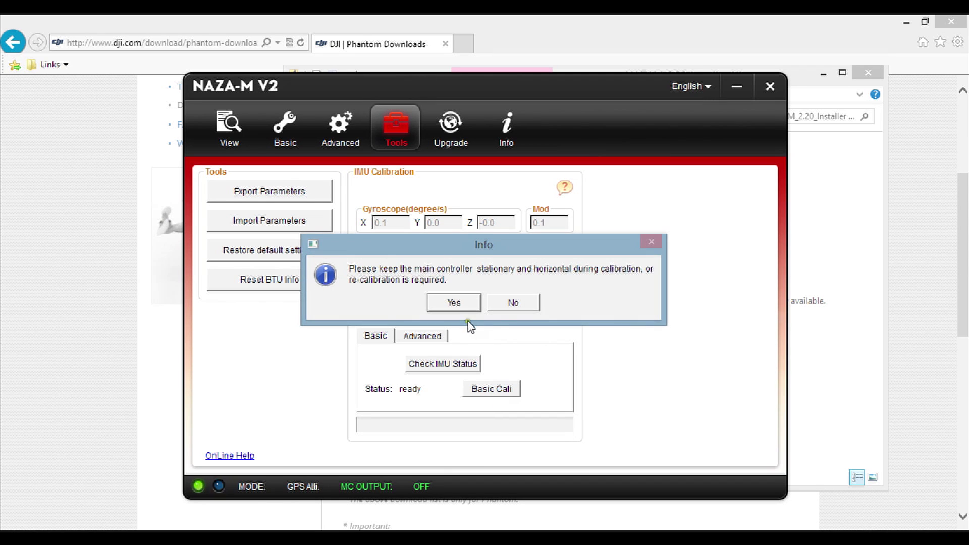
left_click(454, 304)
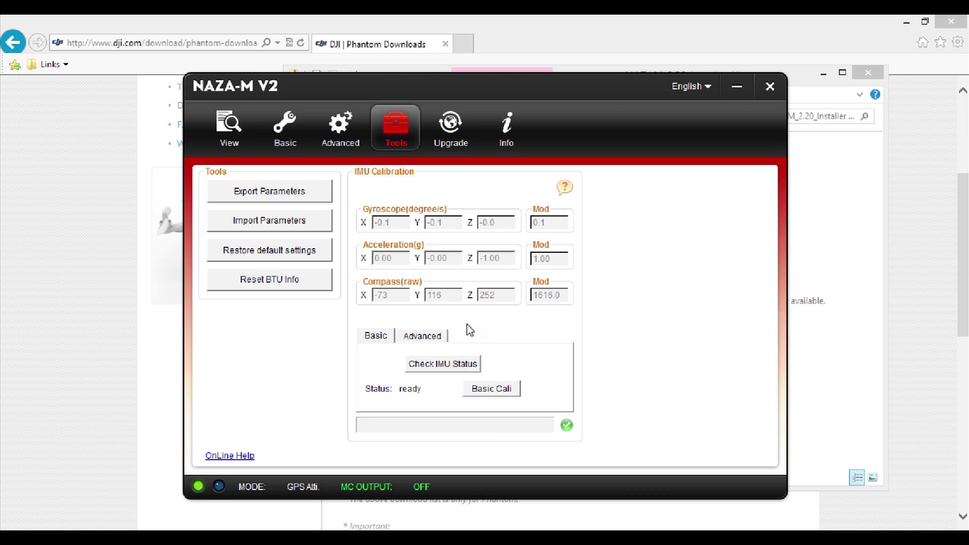
Try to run the advanced IMU calibration, agreeing to keep the main controller stationary and horizontal.
left_click(407, 336)
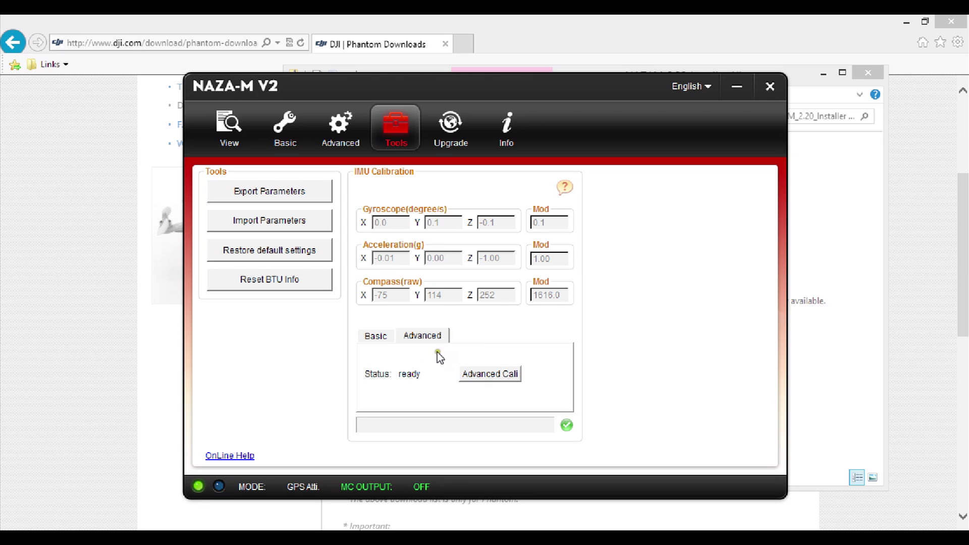
left_click(388, 337)
left_click(417, 339)
left_click(495, 376)
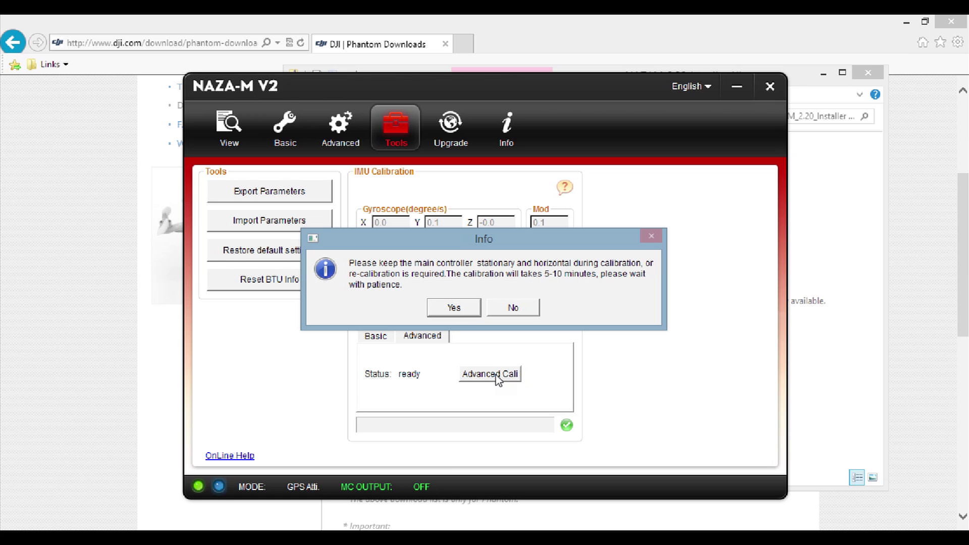
left_click(452, 309)
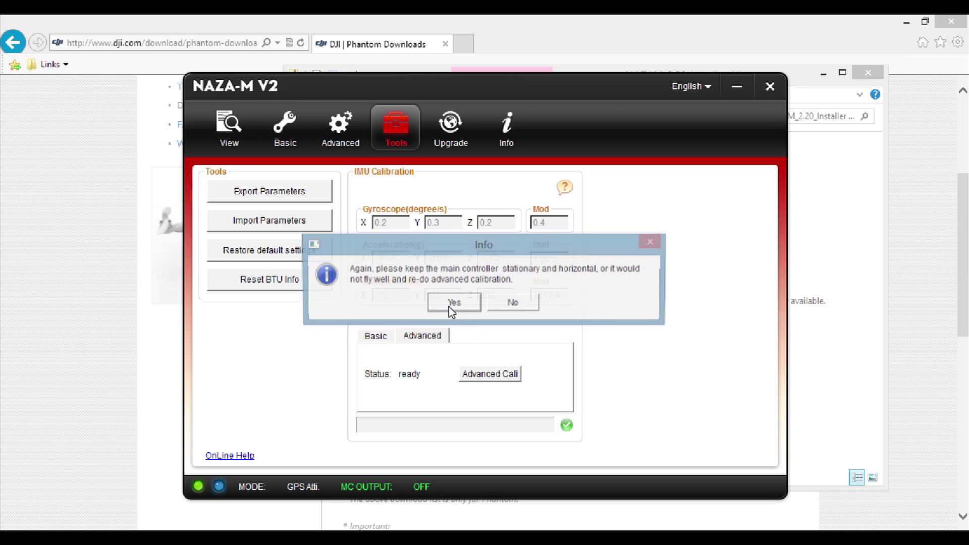
left_click(453, 304)
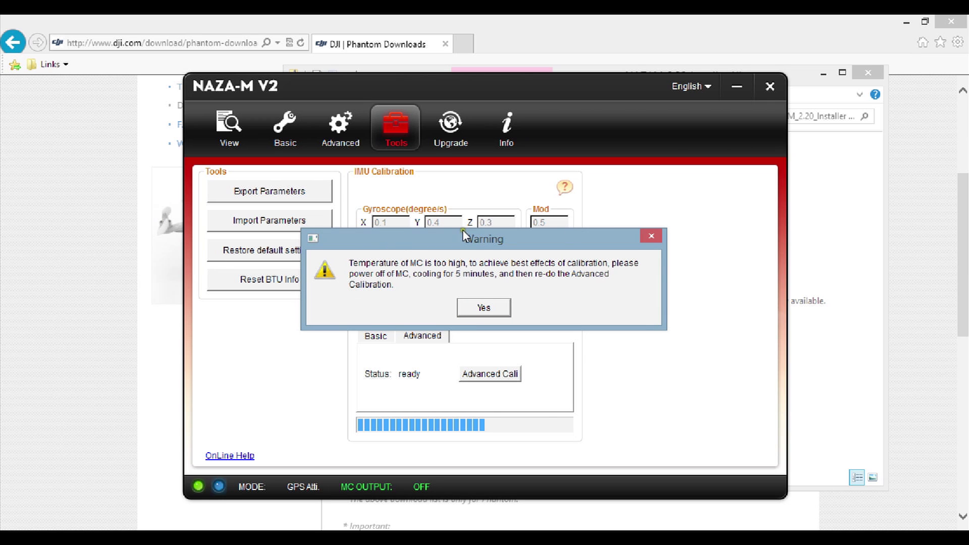
left_click(467, 309)
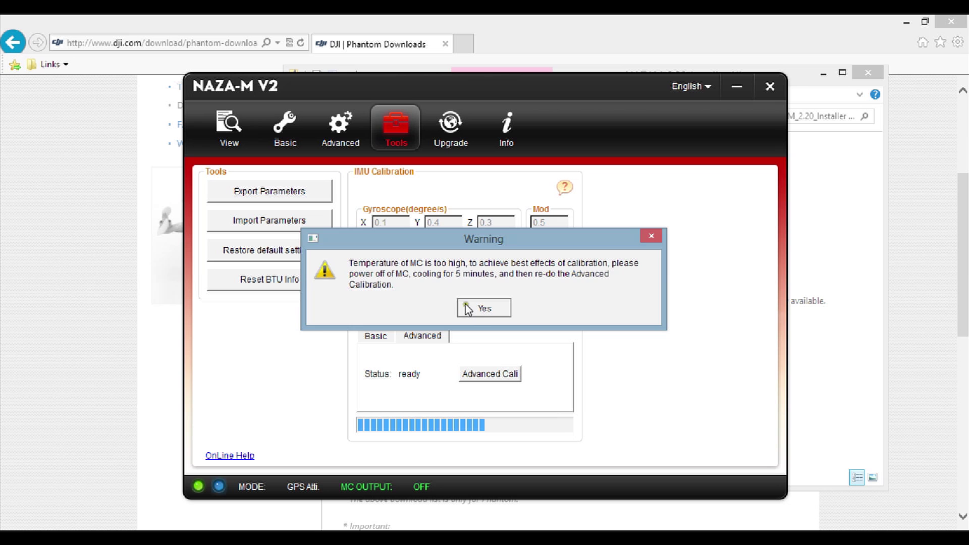